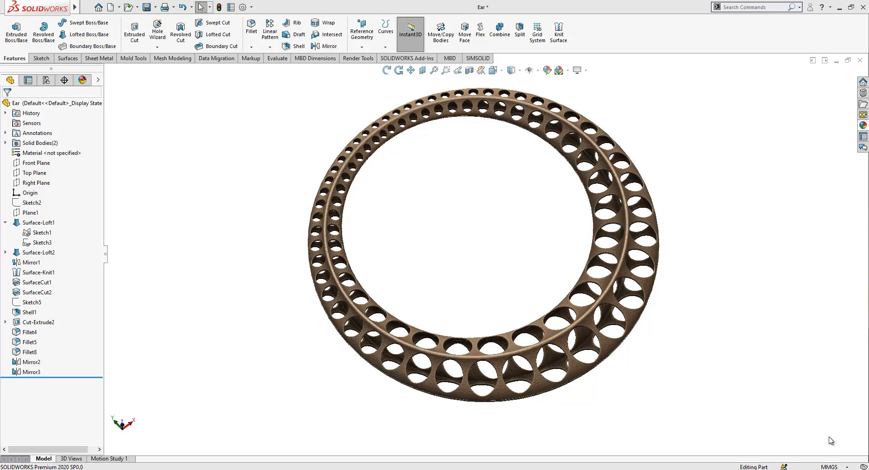
- Close the finished Ear part and create a new part document
middle_drag(738, 394, 735, 362)
scroll(700, 170, up, 2)
scroll(594, 236, down, 2)
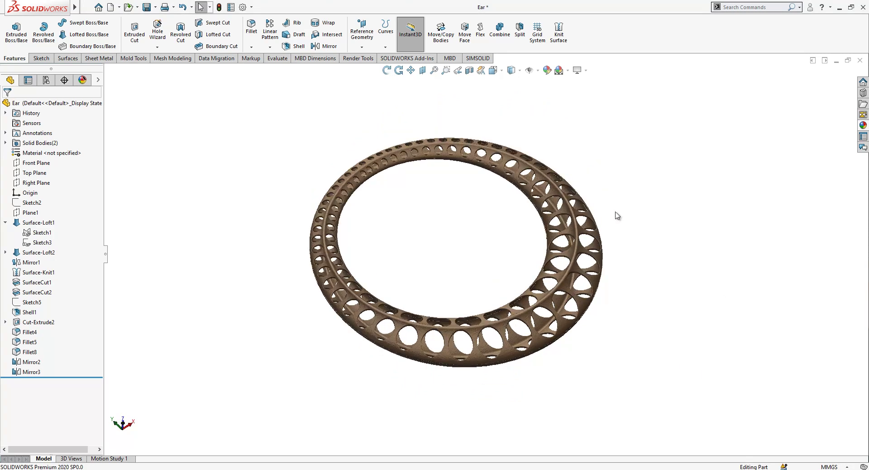
click(861, 61)
click(453, 250)
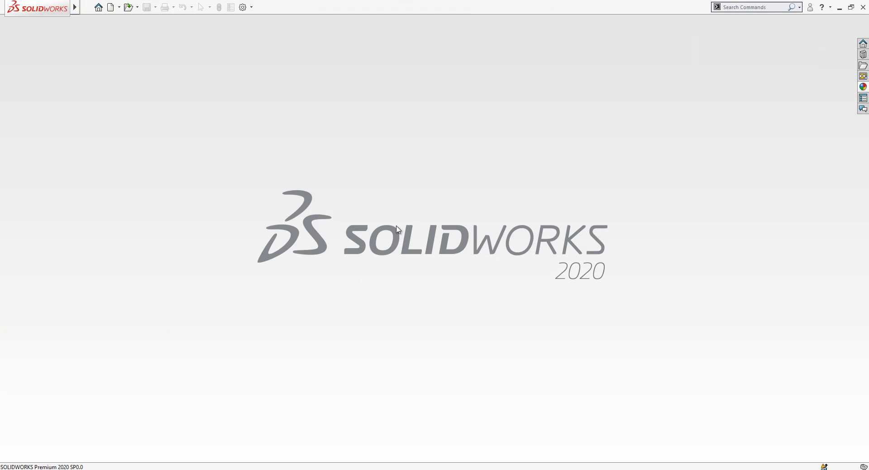
click(111, 8)
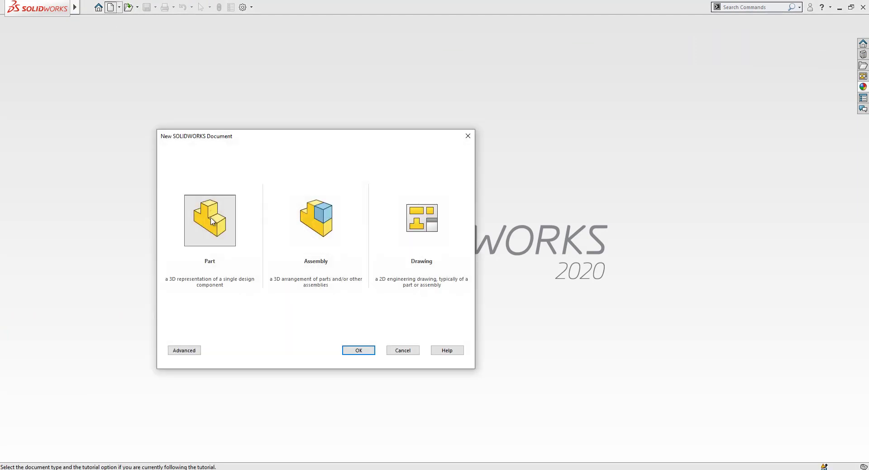
click(350, 349)
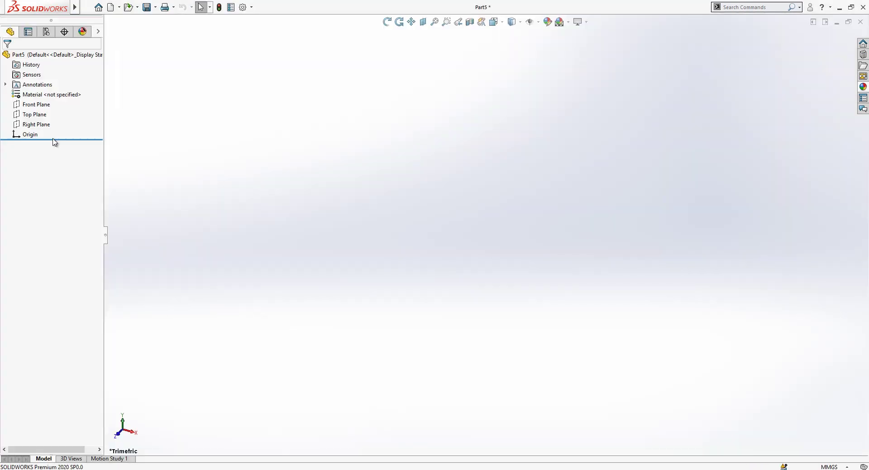
- Sketch a circle about 94 mm in diameter, centred on the origin, on the Top Plane
click(39, 163)
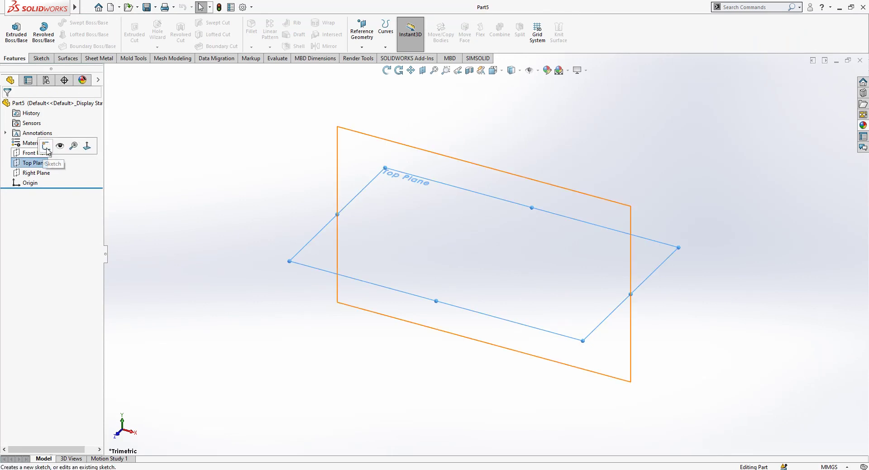
click(60, 147)
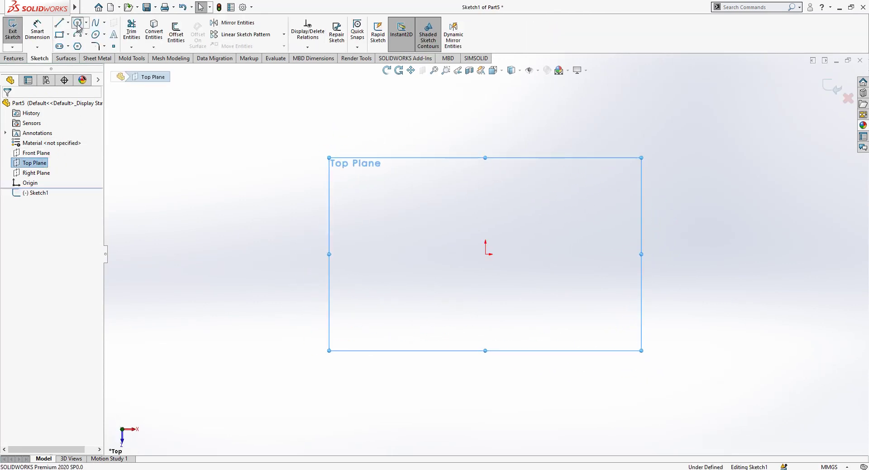
click(78, 23)
click(485, 254)
click(498, 172)
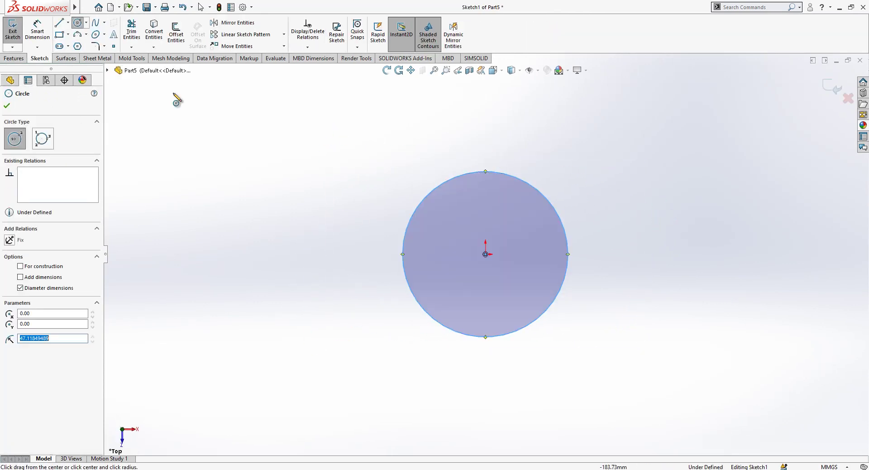
- Dimension the circle's diameter at 50 mm
click(38, 33)
click(483, 175)
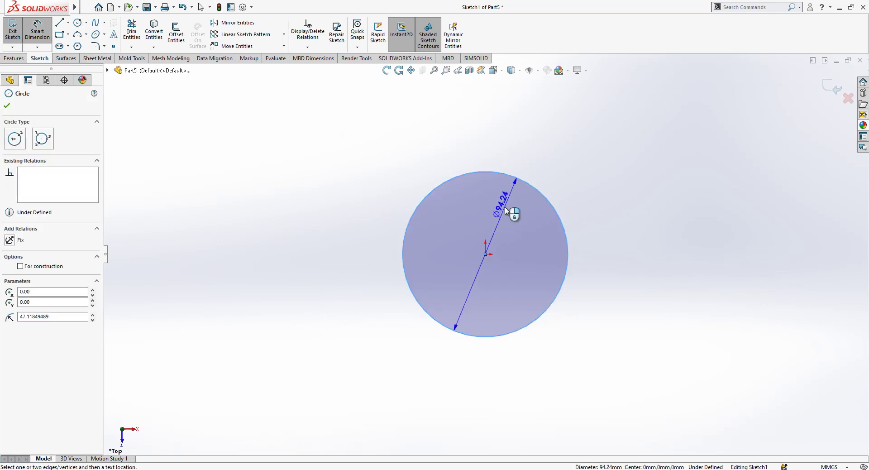
click(512, 212)
key(Return)
key(Escape)
scroll(608, 223, down, 2)
key(l)
drag(469, 161, 468, 361)
key(Escape)
click(470, 339)
key(Delete)
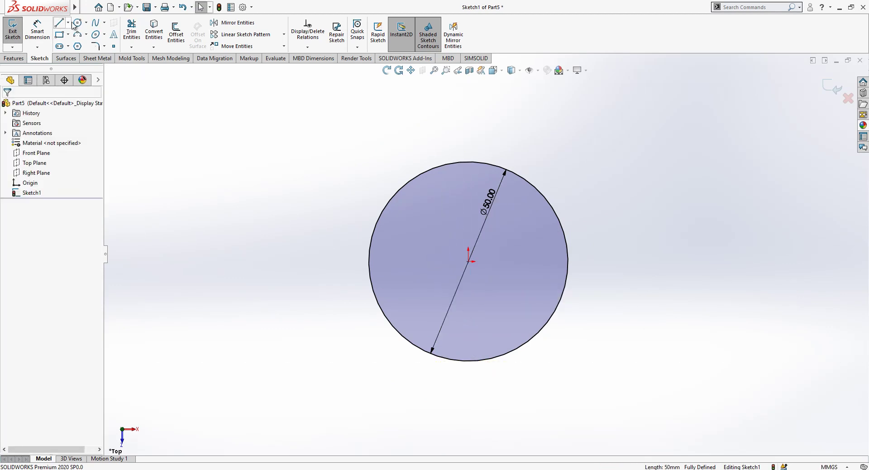
- Sketch a second circle about 66 mm in diameter around the first, centred slightly below the origin
click(77, 23)
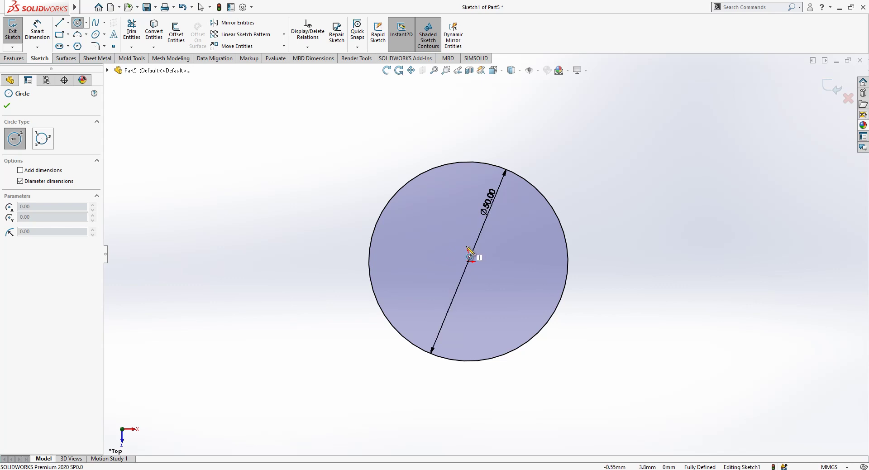
click(468, 277)
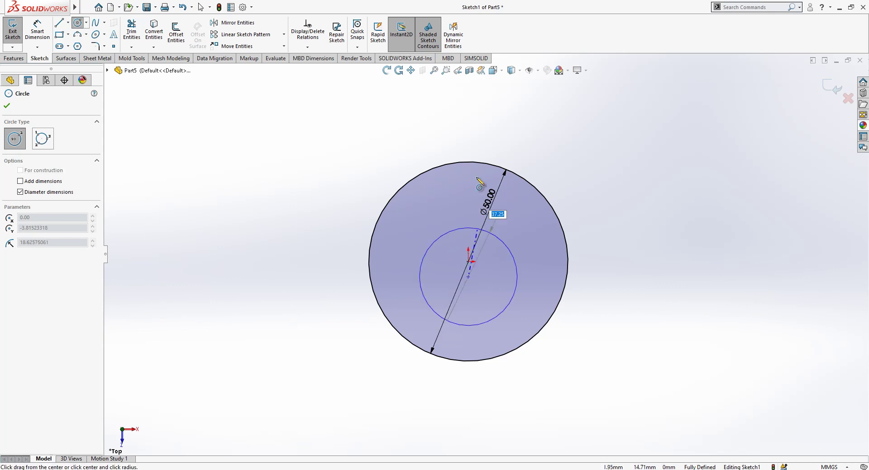
click(469, 146)
key(Escape)
scroll(491, 182, up, 1)
scroll(510, 265, down, 1)
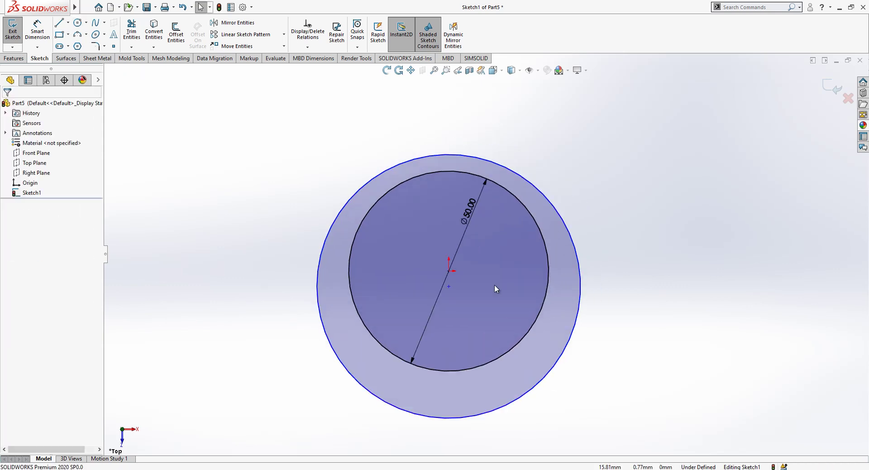
- Draw a vertical line about 66 mm long from the outer circle's topmost point to its lowest point
key(l)
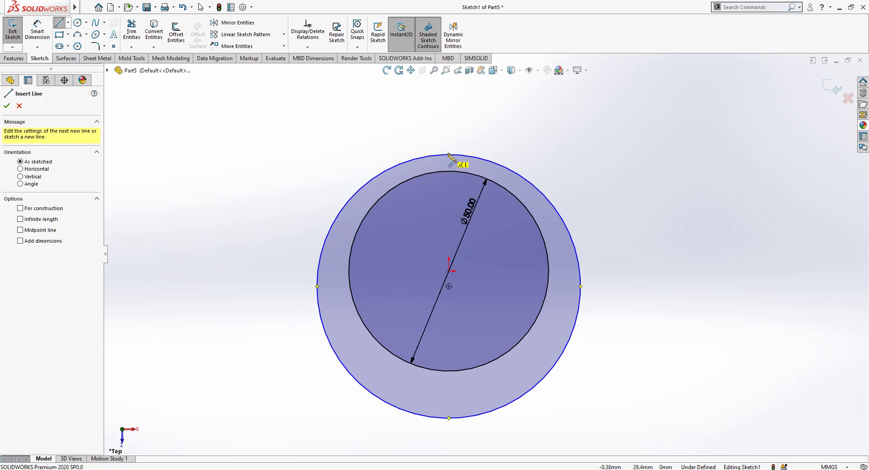
click(448, 155)
click(446, 418)
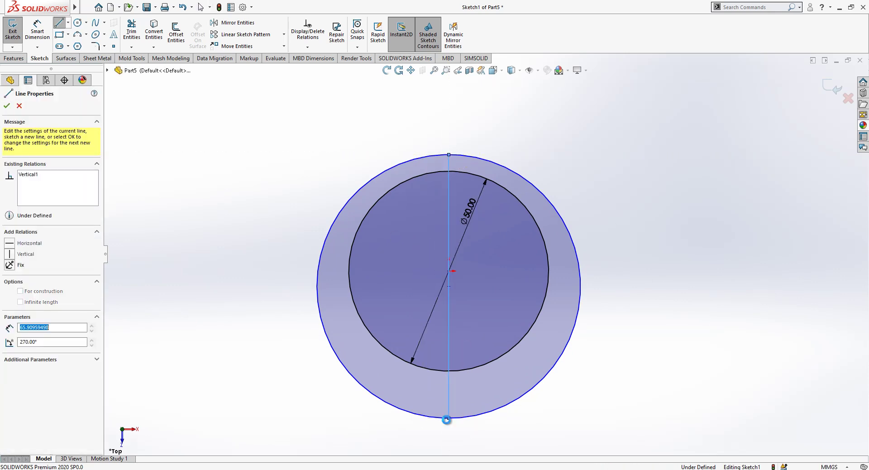
key(Escape)
- Trim away the left halves of both circles and convert the vertical line to construction geometry
click(142, 35)
drag(334, 93, 368, 297)
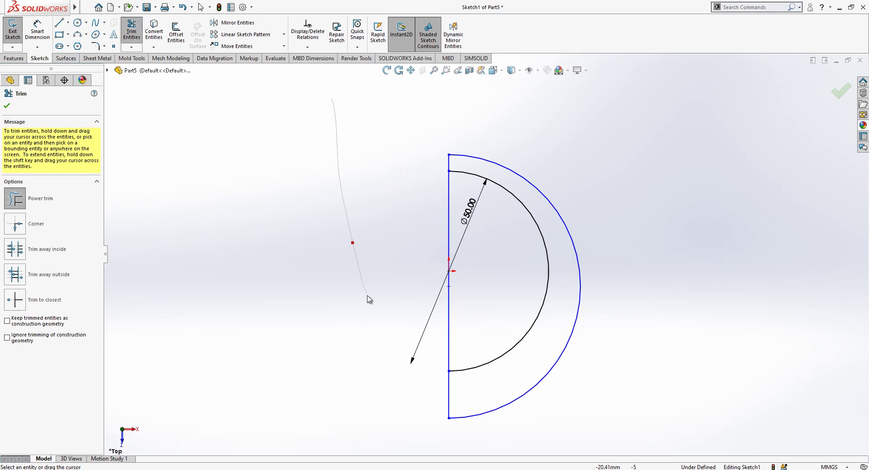
key(Escape)
click(449, 211)
click(496, 189)
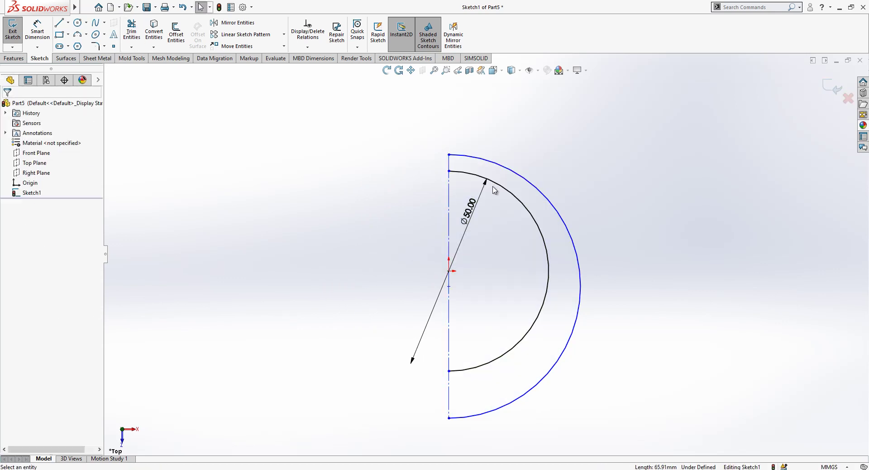
- Dimension the vertical gap between the upper endpoints of the two arcs at 5 mm
click(443, 170)
click(443, 154)
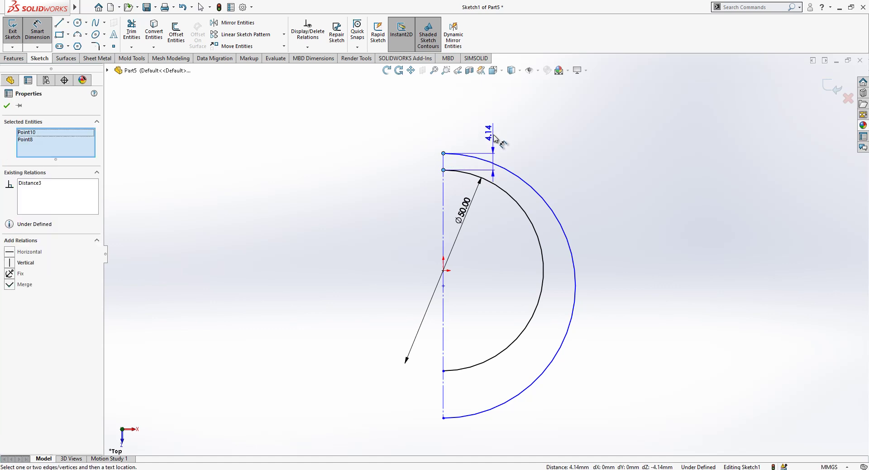
click(495, 137)
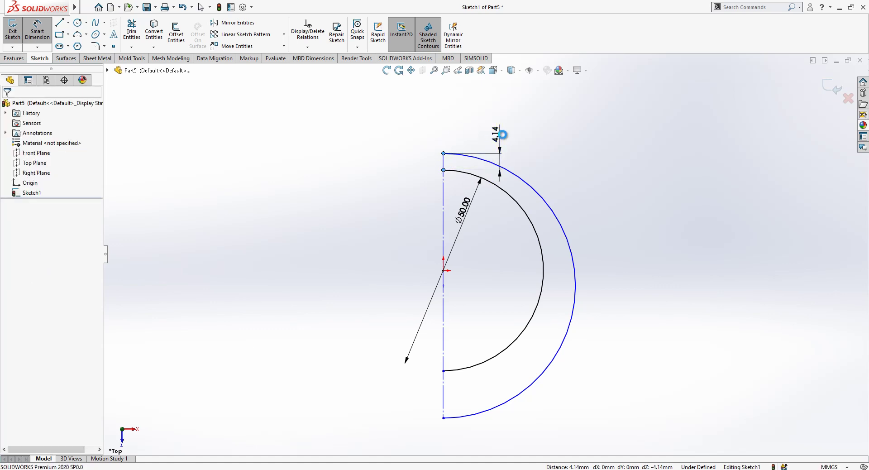
text(5)
key(Return)
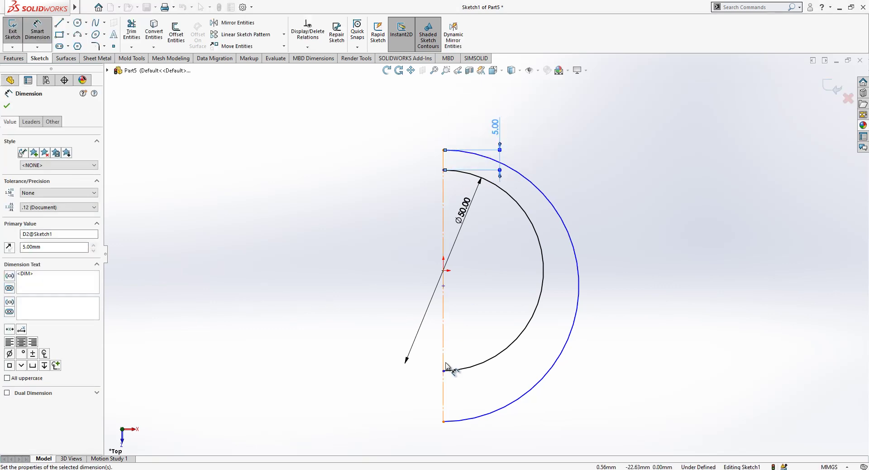
- Dimension the vertical gap between the lower endpoints of the two arcs at 15 mm
click(444, 372)
click(444, 422)
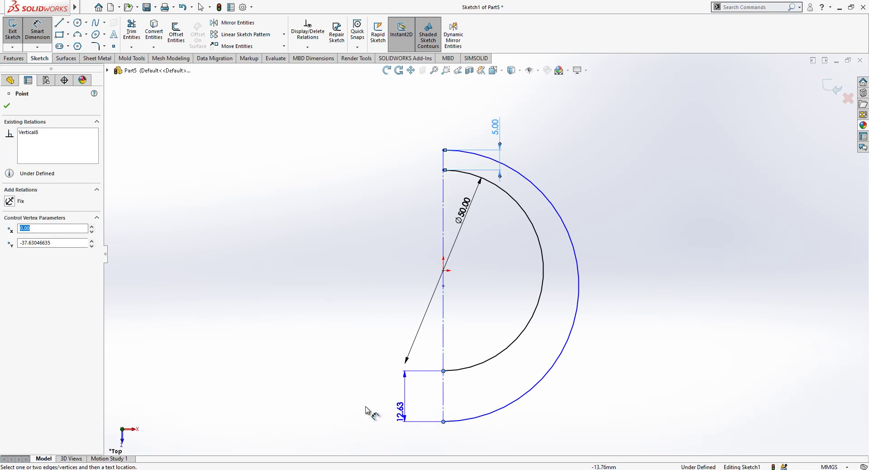
click(365, 408)
text(15)
key(Return)
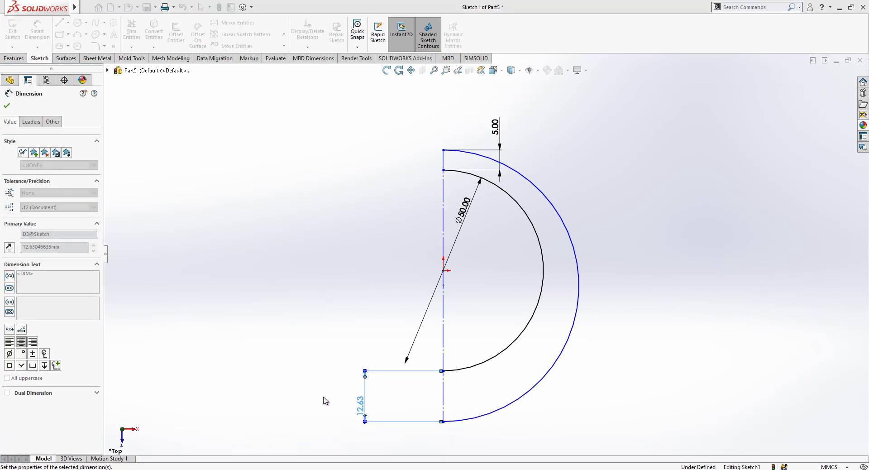
key(Escape)
- Add a coincident relation between the vertical construction line and the 50 mm arc's centre point at the origin
click(444, 278)
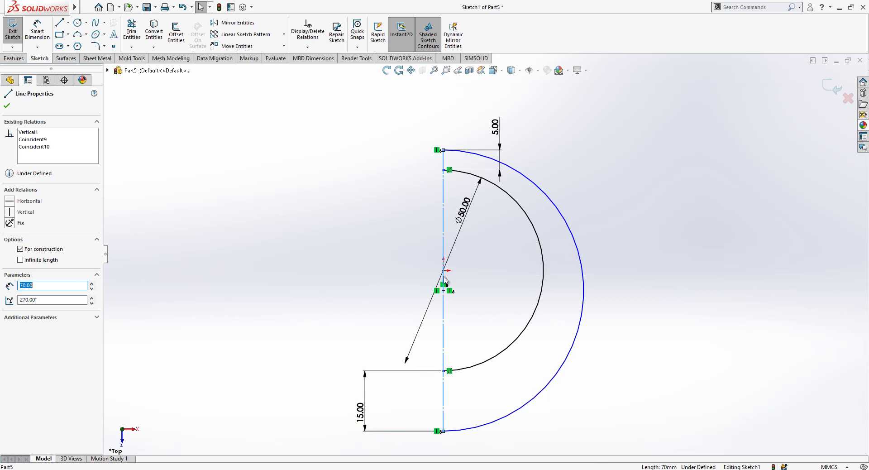
ctrl+click(443, 271)
click(30, 262)
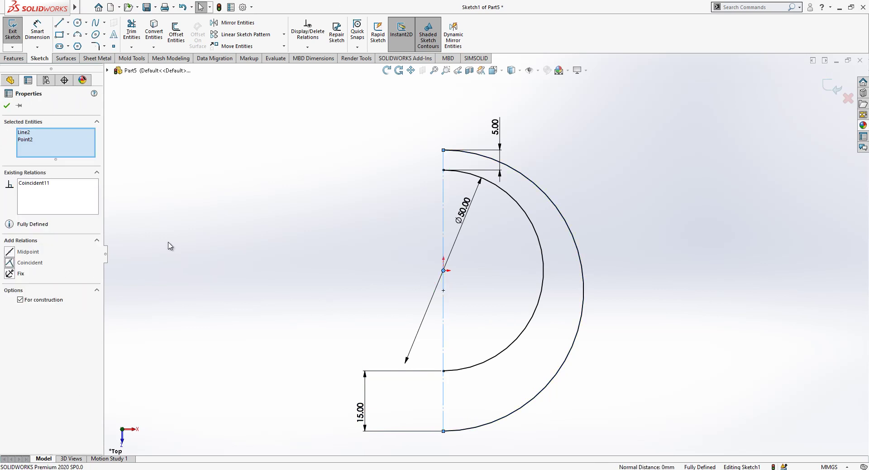
click(381, 244)
- Reposition the 5 mm and 15 mm dimensions on the open side of the arcs and exit the sketch
drag(480, 143, 342, 144)
click(525, 290)
scroll(539, 301, down, 2)
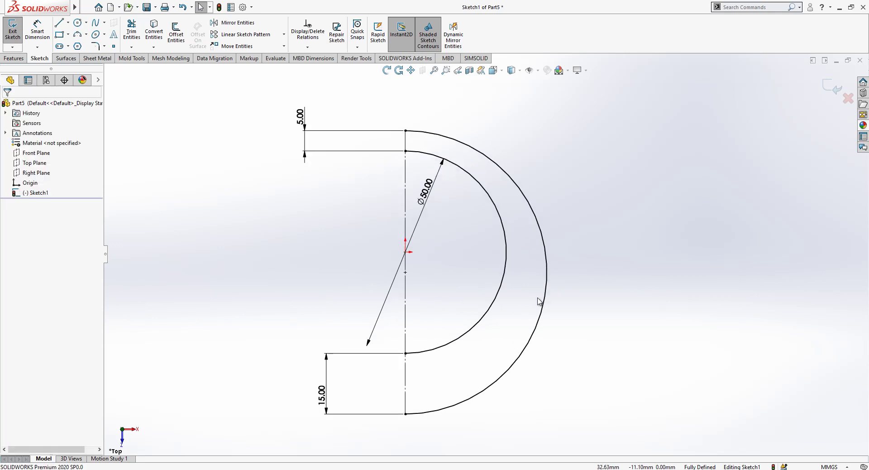
click(345, 389)
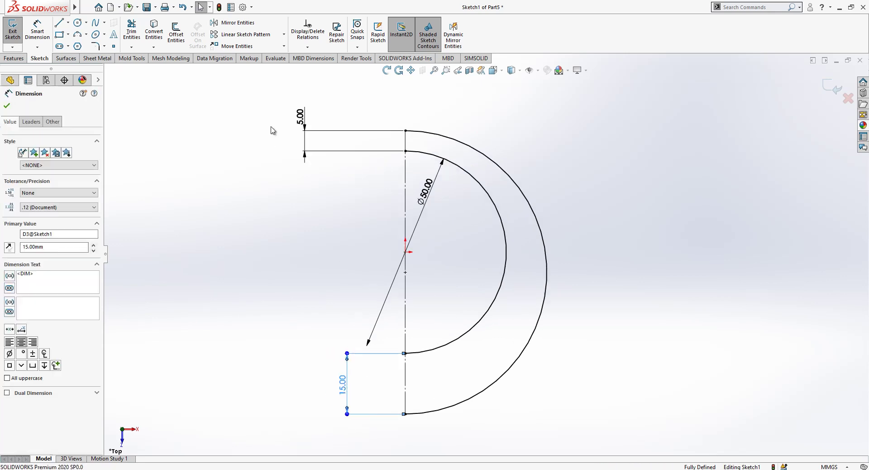
drag(308, 114, 333, 192)
click(419, 279)
click(406, 252)
click(338, 266)
scroll(338, 265, up, 1)
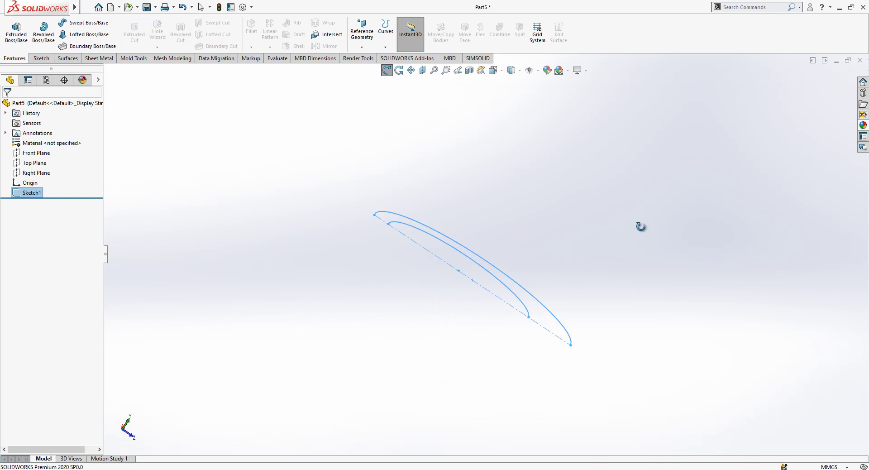
click(615, 236)
scroll(615, 235, up, 1)
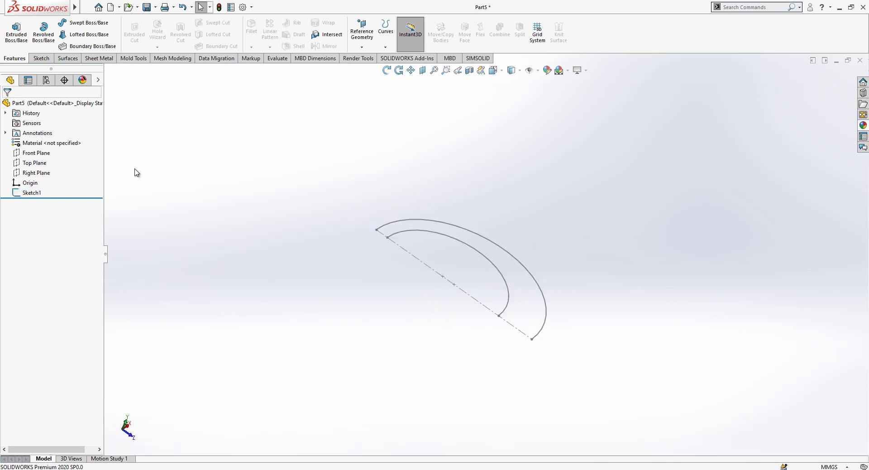
- Start a Right Plane sketch in the Left view and draw a vertical line about 4.6 mm up from the outer arc's 5 mm-gap end
click(39, 174)
click(75, 163)
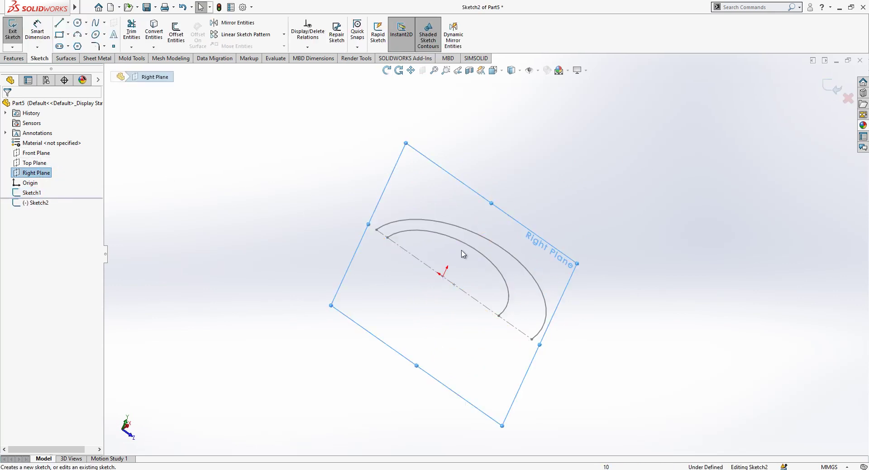
click(494, 71)
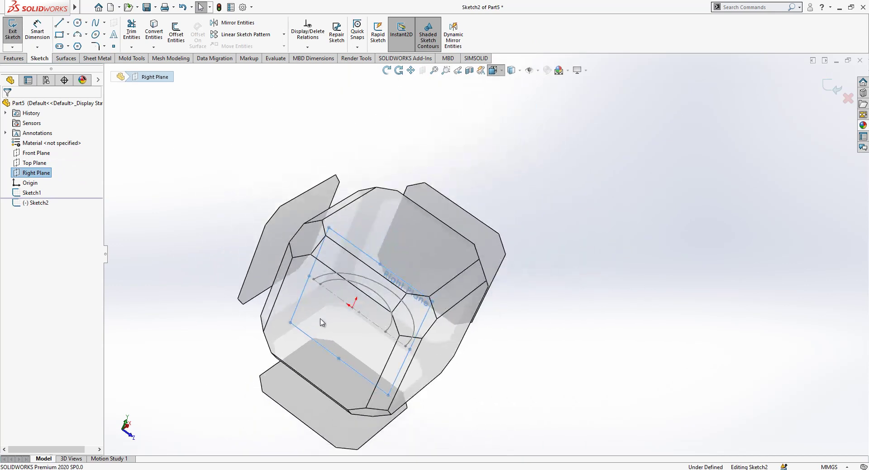
click(323, 322)
key(l)
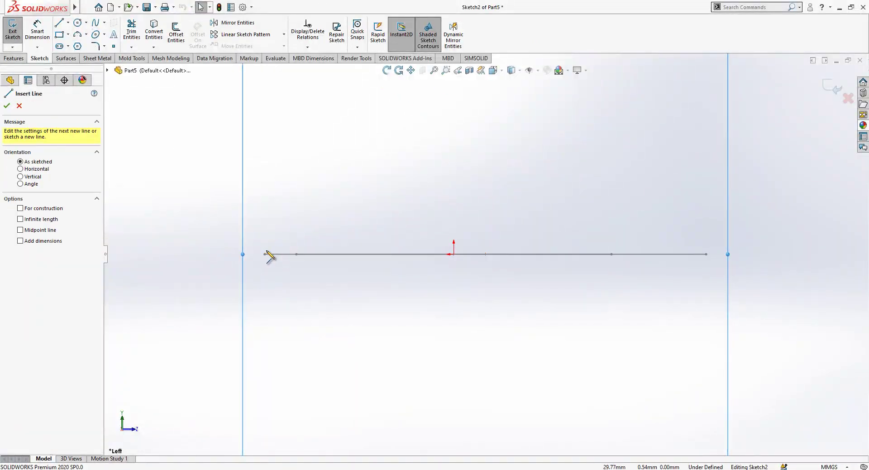
click(265, 254)
click(265, 226)
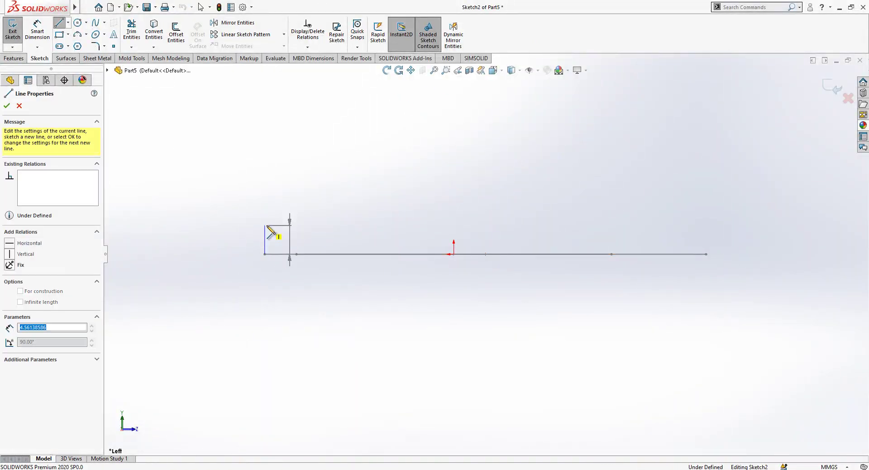
key(Escape)
- Draw vertical lines upward from both endpoints of the inner arc, the one at the 15 mm-gap end about 9.4 mm high
key(l)
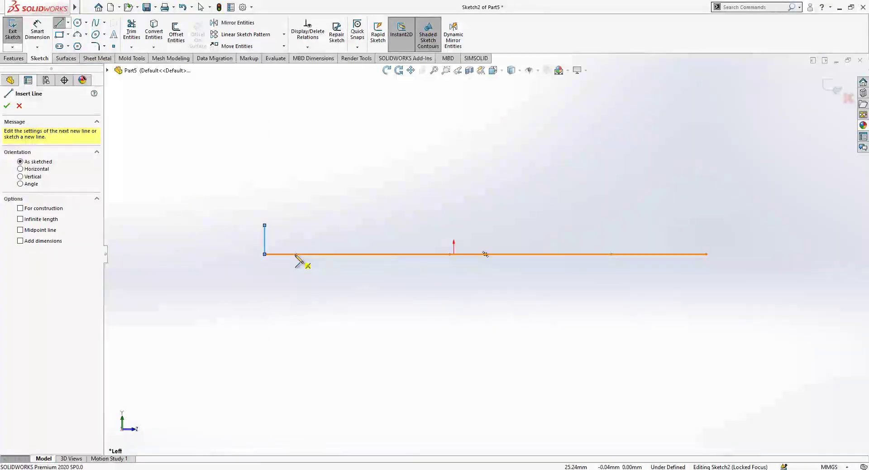
click(295, 254)
double_click(295, 218)
key(Escape)
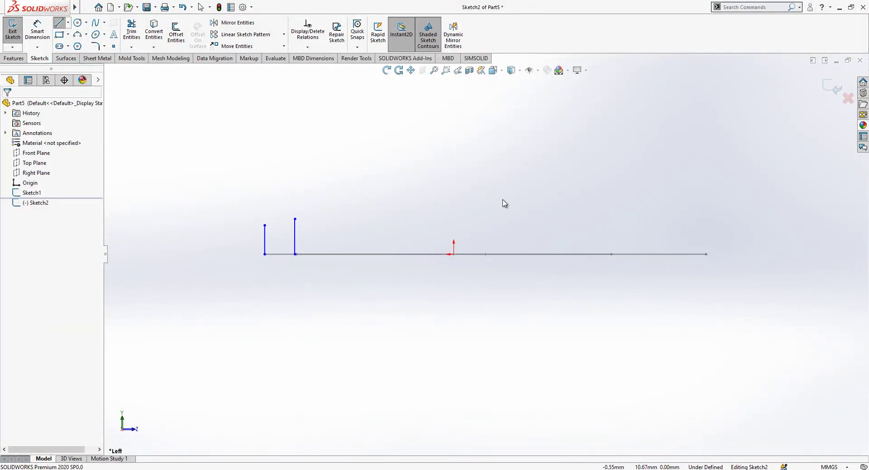
key(l)
click(612, 255)
double_click(612, 195)
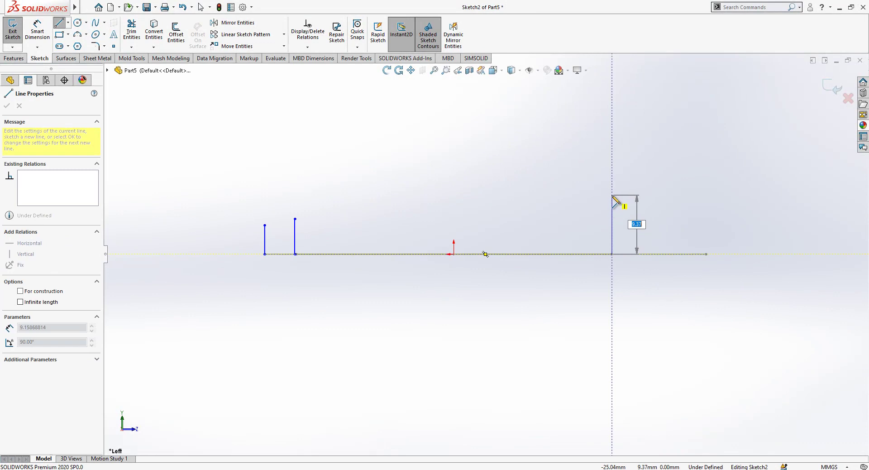
key(Escape)
- Draw a vertical line up from the outer arc's 15 mm-gap end and a sloping line joining its top to the opposite outer line's top
key(l)
click(706, 254)
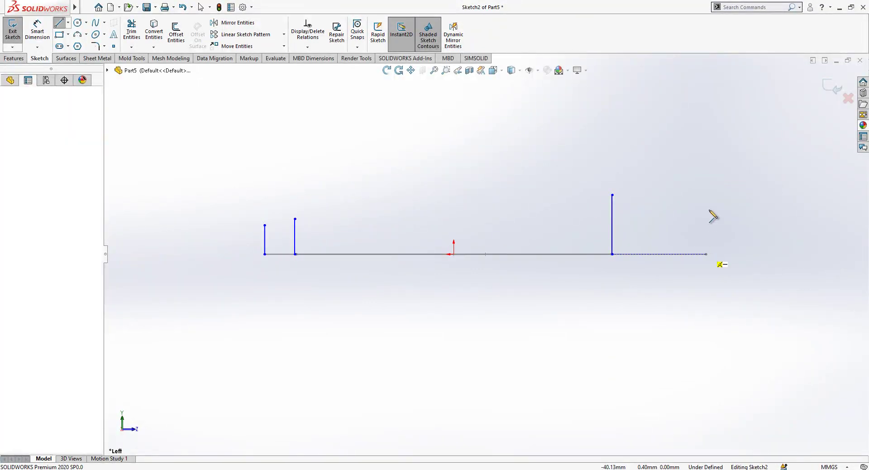
double_click(706, 179)
click(706, 179)
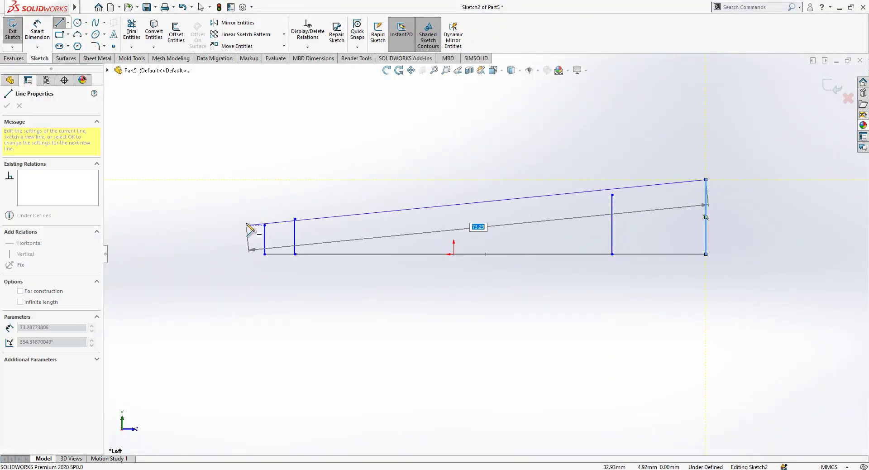
double_click(265, 225)
key(Escape)
- Lengthen the two inner vertical lines past the sloping line and power-trim their ends back to it
drag(296, 220, 303, 194)
drag(612, 195, 607, 155)
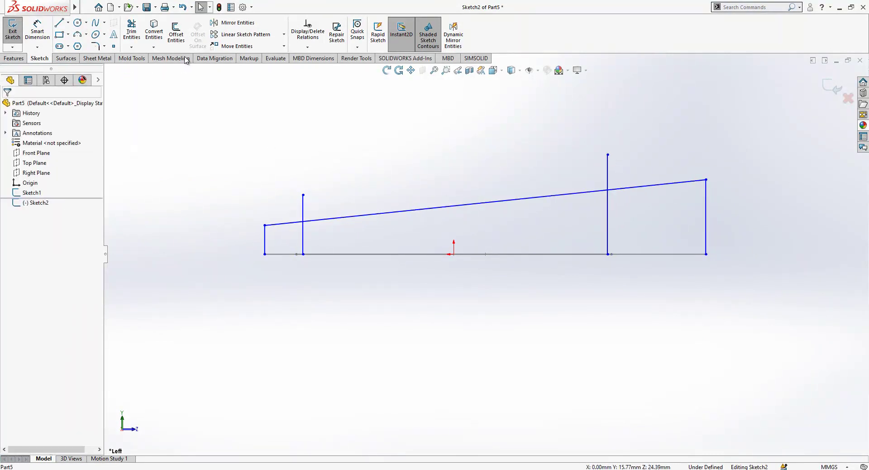
click(132, 30)
drag(556, 167, 656, 161)
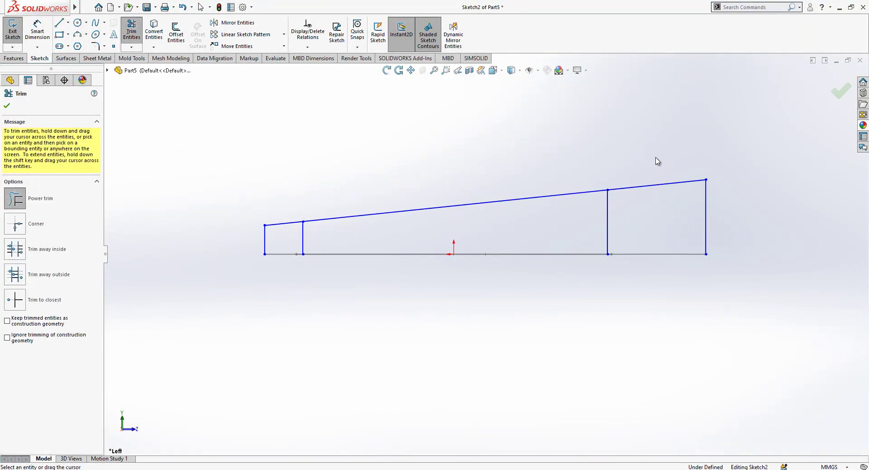
key(Escape)
- Convert all the sketch lines to construction geometry and make the shorter inner line's foot coincident with the inner arc's nearby endpoint
drag(759, 161, 141, 238)
click(234, 210)
scroll(376, 163, up, 1)
middle_drag(377, 164, 417, 265)
scroll(417, 265, down, 2)
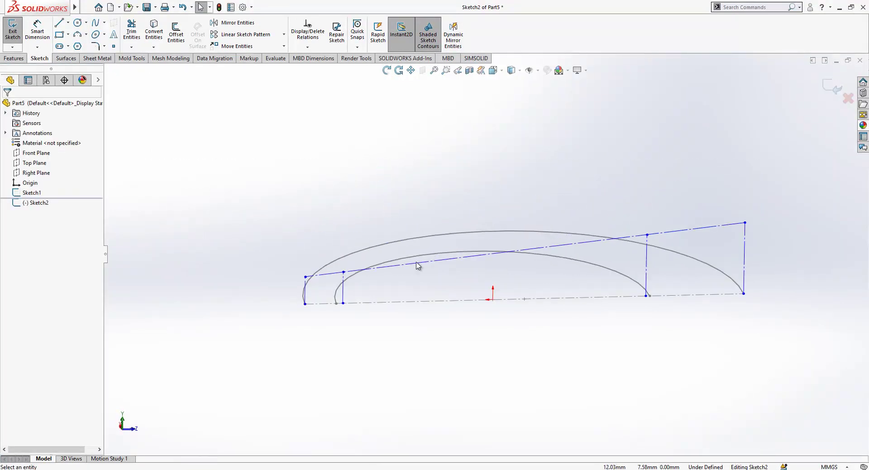
ctrl+click(339, 308)
click(29, 274)
click(295, 314)
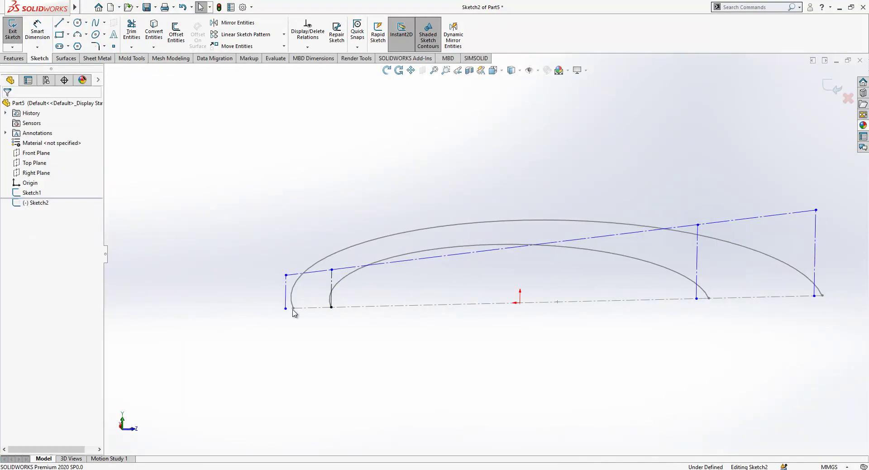
- Make the shortest outer line's foot coincident with the outer arc's endpoint at the 5 mm-gap end
click(293, 308)
ctrl+click(286, 308)
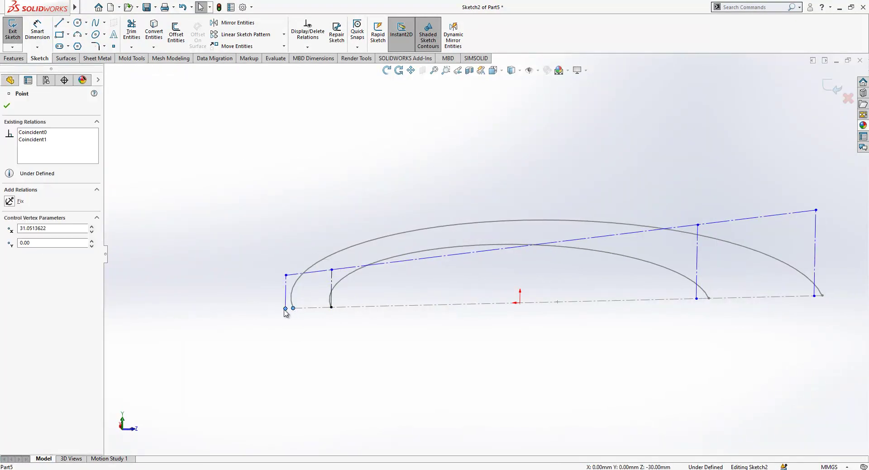
click(19, 275)
click(242, 228)
- Make the feet of the two taller vertical lines coincident with the inner and outer arc endpoints at the 15 mm-gap end
scroll(588, 254, up, 2)
scroll(633, 261, down, 2)
click(612, 294)
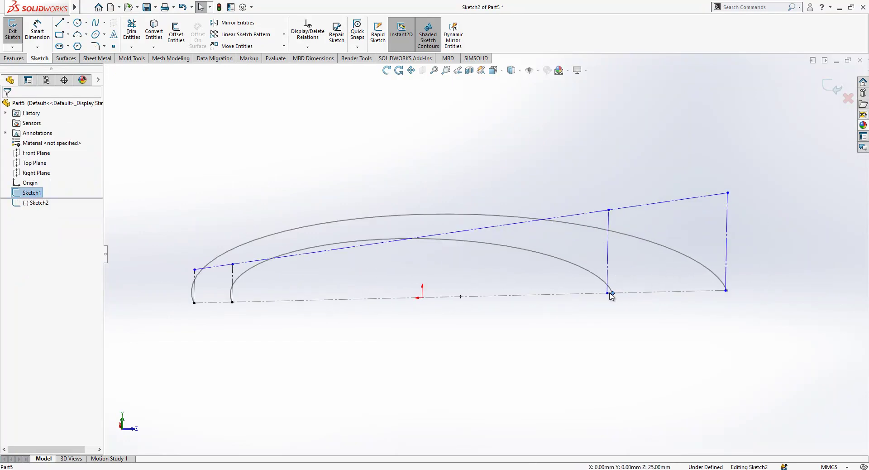
ctrl+click(608, 293)
click(20, 274)
click(173, 272)
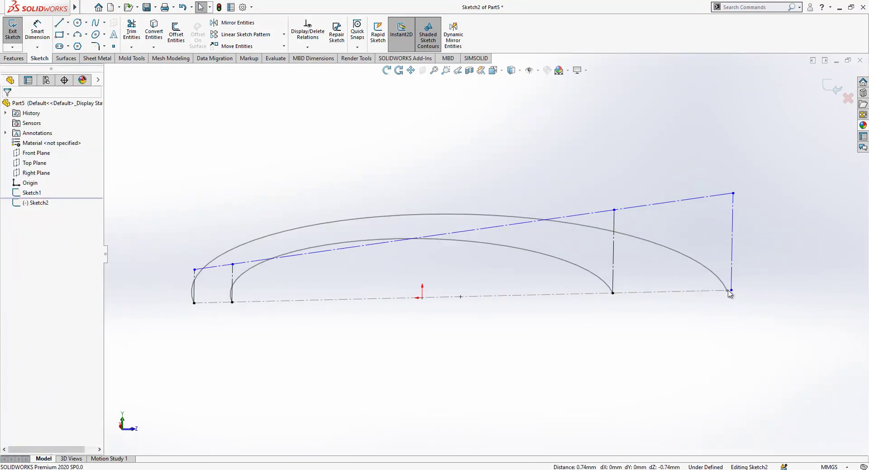
click(731, 290)
ctrl+click(728, 291)
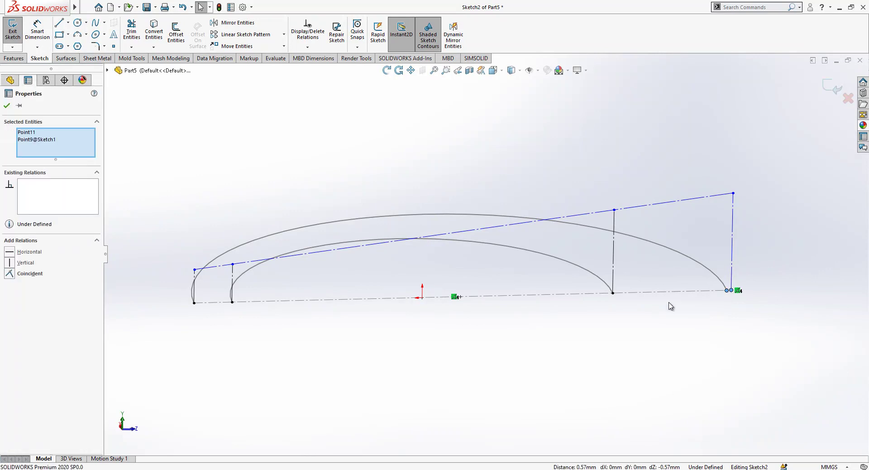
click(24, 277)
click(489, 175)
- Dimension the outer vertical line at the 5 mm-gap end to a height of 2 mm
scroll(383, 234, up, 1)
scroll(382, 234, down, 1)
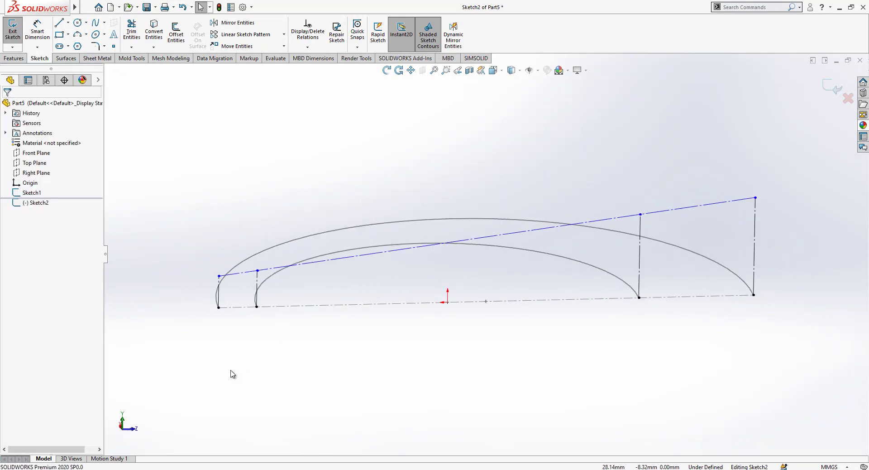
click(39, 36)
click(220, 283)
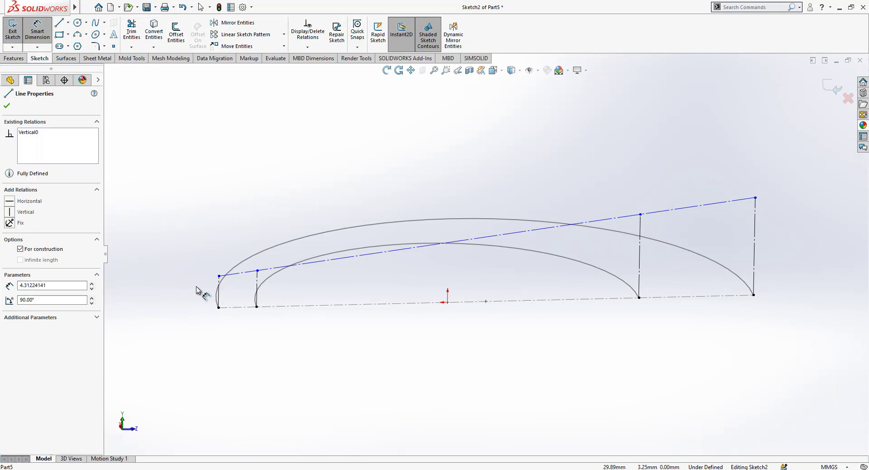
click(183, 291)
text(5)
key(BackSpace)
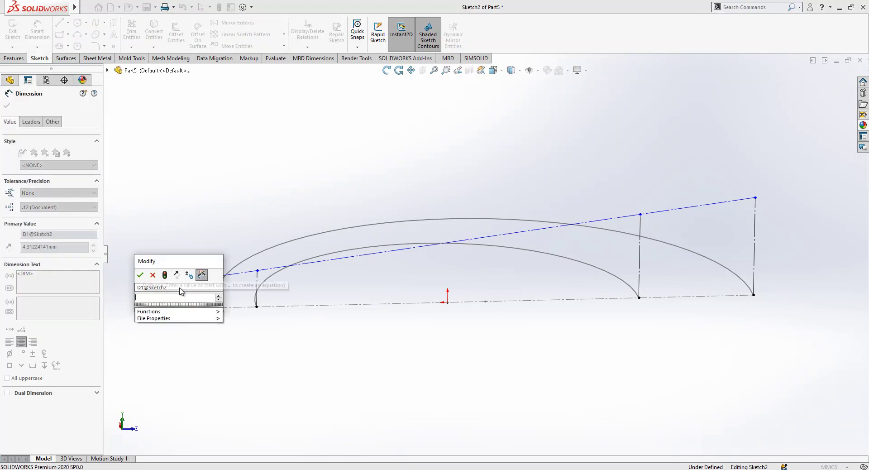
text(2)
key(Return)
- Dimension the angle between the sloping construction line and the arcs' baseline to 5°
click(279, 283)
click(351, 305)
click(396, 292)
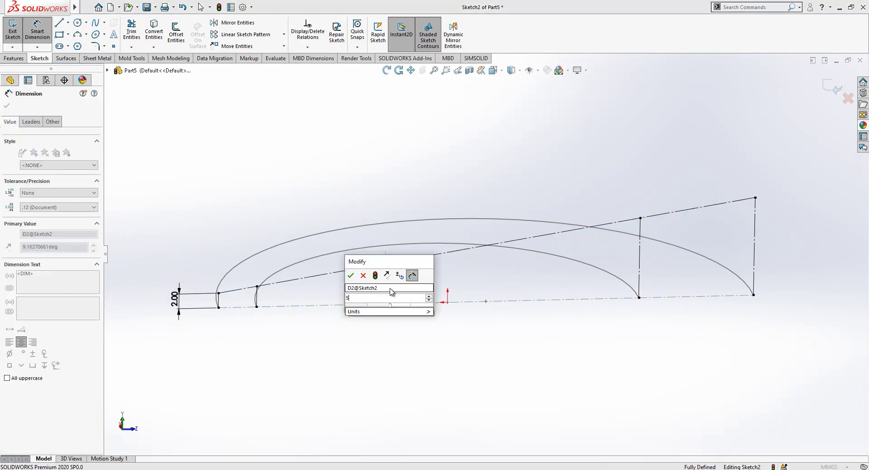
text(5)
key(Return)
- Draw two end-to-end solid lines along the slope between the tops of the two vertical lines at the 5 mm-gap end
right_drag(695, 159, 400, 192)
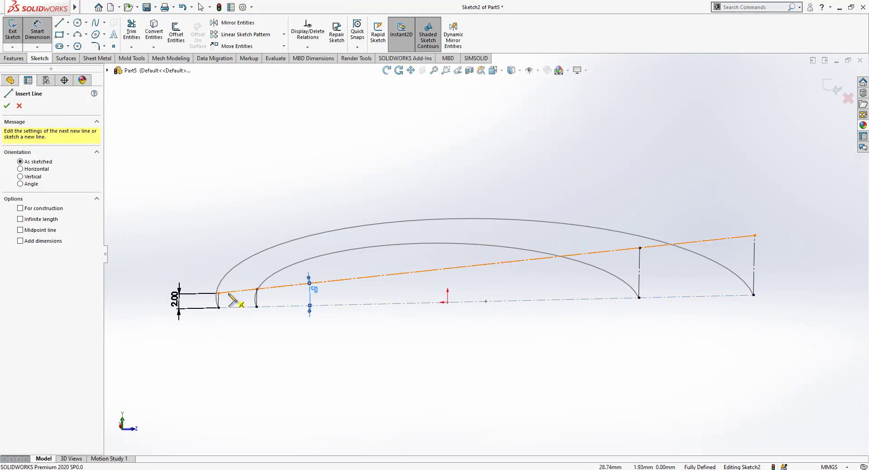
click(219, 294)
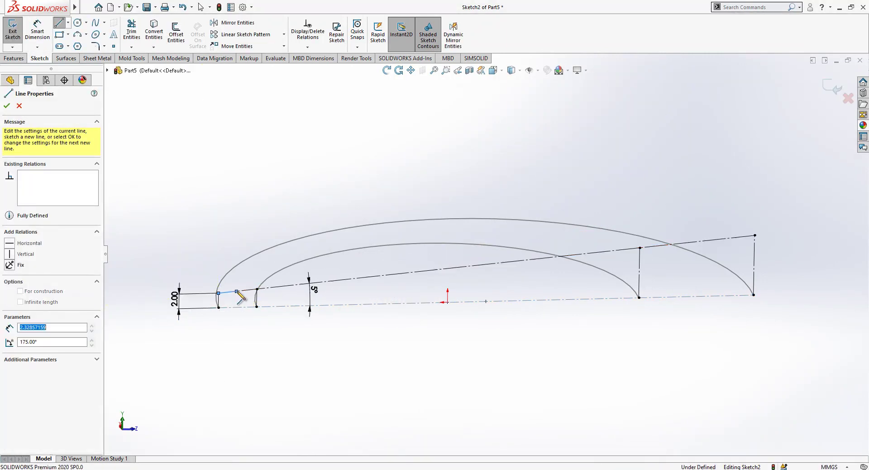
click(257, 289)
key(Escape)
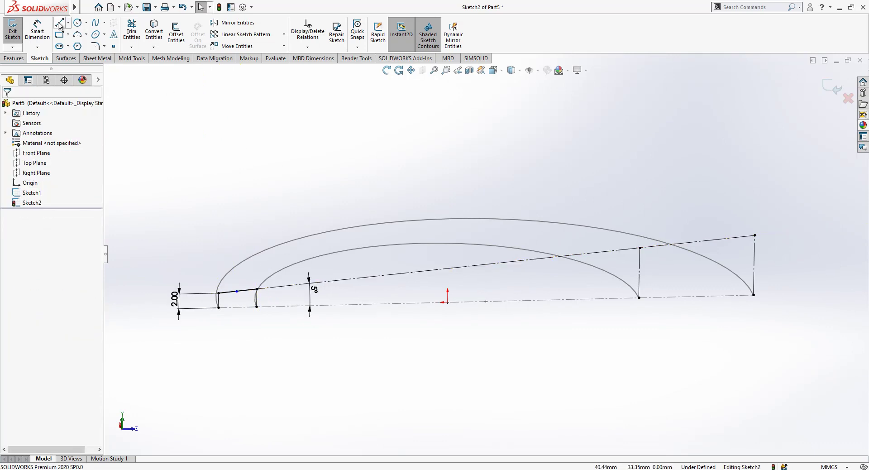
- Draw two end-to-end solid lines along the slope between the tops of the two vertical lines at the 15 mm-gap end
click(59, 24)
click(640, 248)
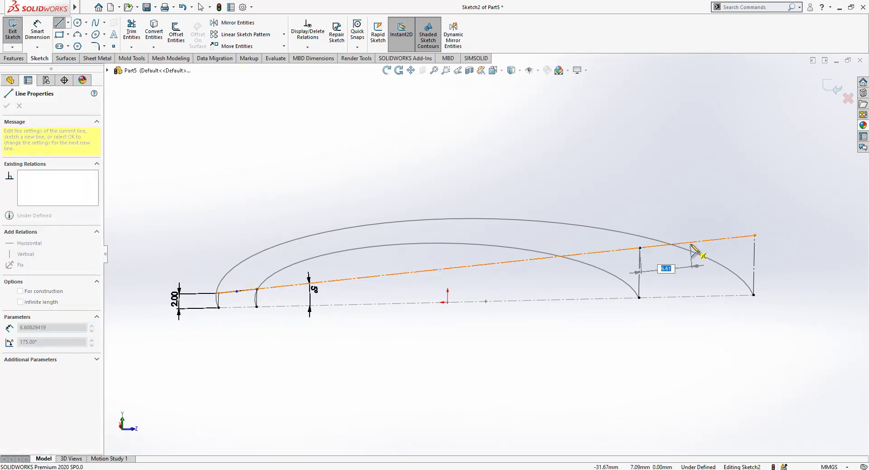
click(755, 235)
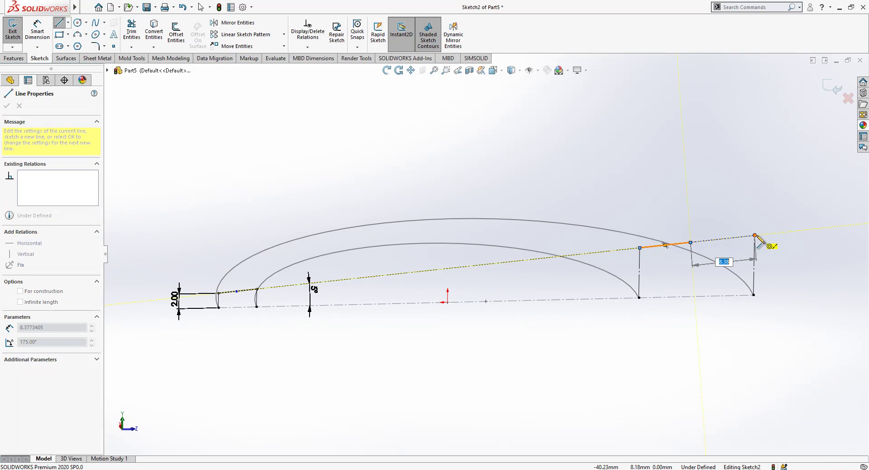
key(Escape)
- Add an equal relation between the two solid sloping lines at the 15 mm-gap end
click(694, 245)
ctrl+click(687, 245)
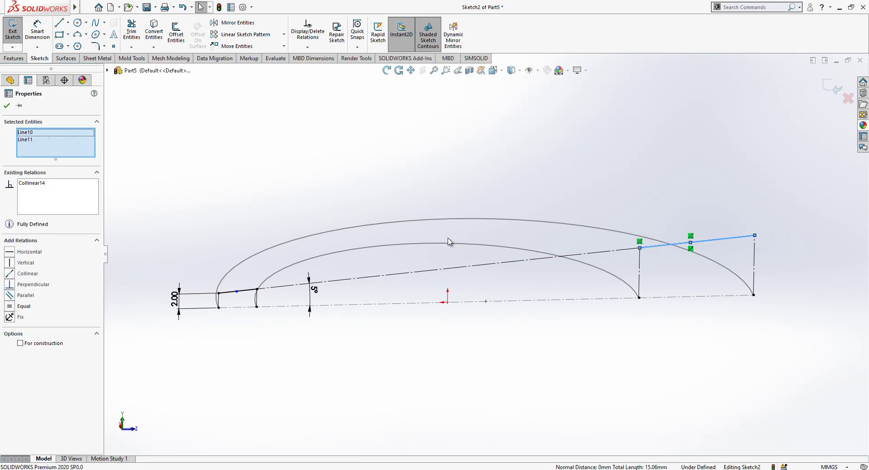
click(659, 187)
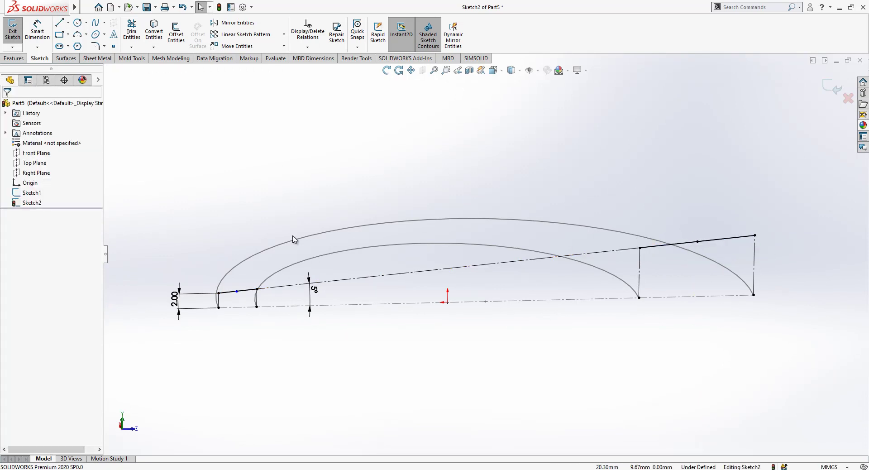
- Add an equal relation between the two solid sloping lines at the 5 mm-gap end and exit the sketch
scroll(235, 296, down, 2)
click(280, 285)
ctrl+click(244, 284)
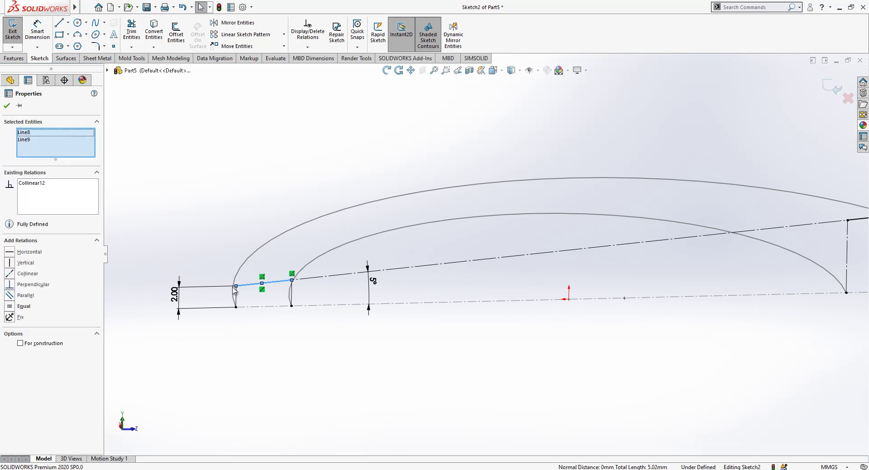
click(34, 306)
click(301, 206)
scroll(627, 205, up, 3)
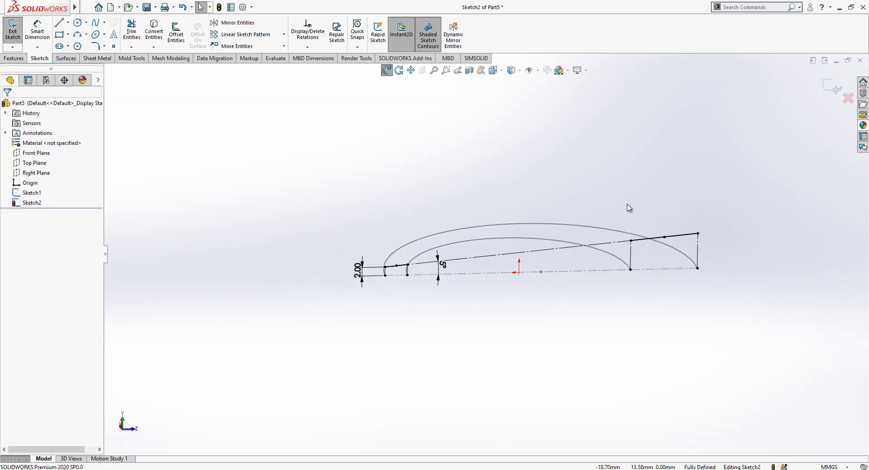
scroll(745, 158, down, 2)
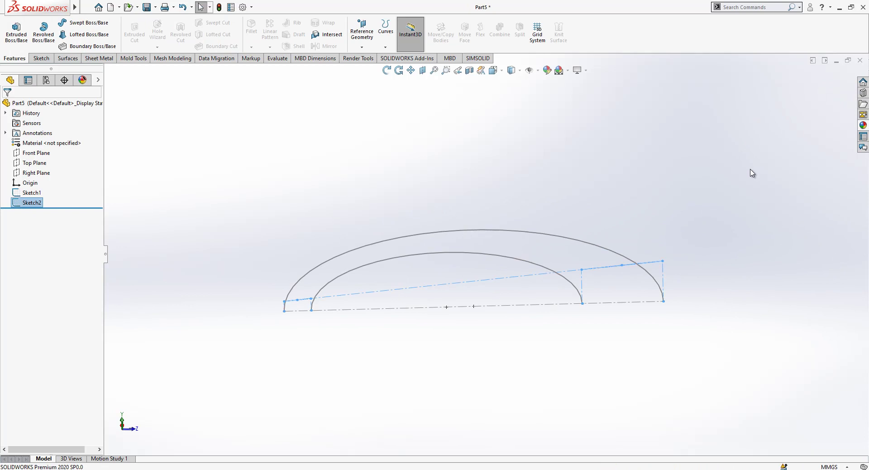
- Create a reference plane perpendicular to the Right Plane and coincident with the sloping construction line
click(32, 172)
middle_drag(471, 209, 650, 235)
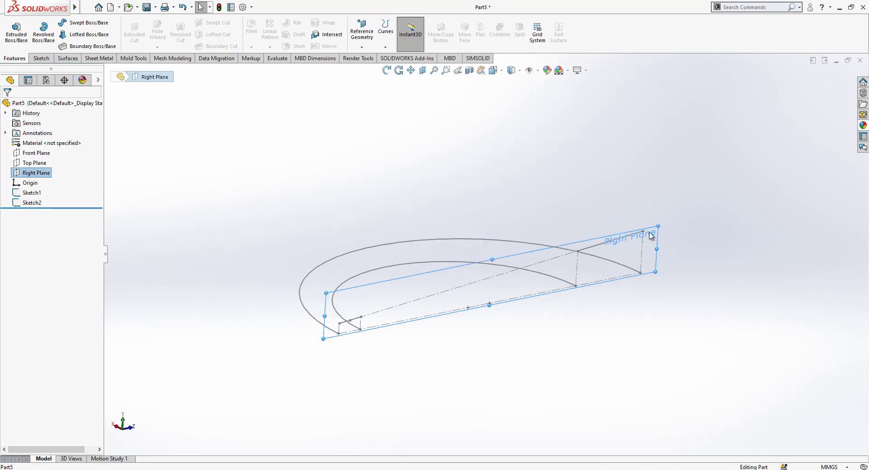
click(362, 47)
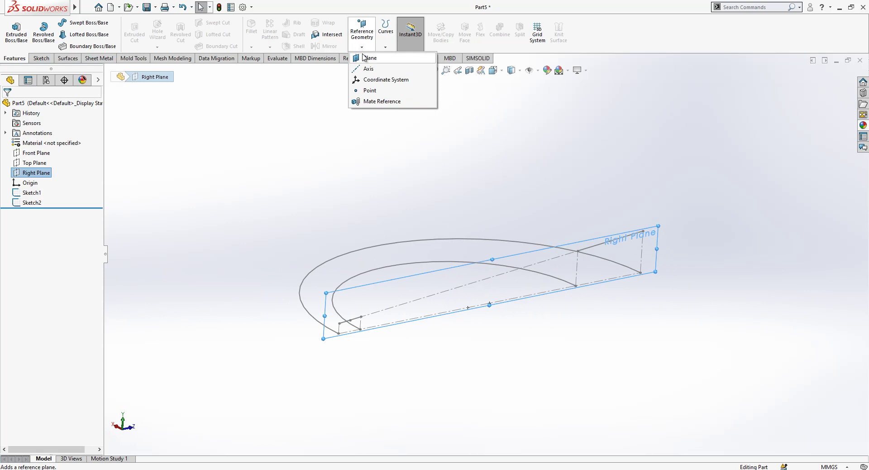
click(370, 58)
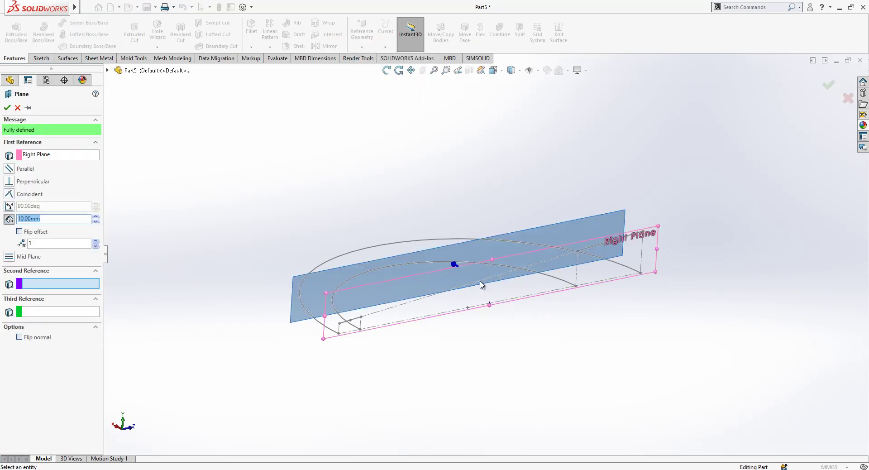
click(481, 284)
mouse_move(489, 287)
middle_down()
mouse_move(403, 278)
mouse_move(468, 293)
middle_up()
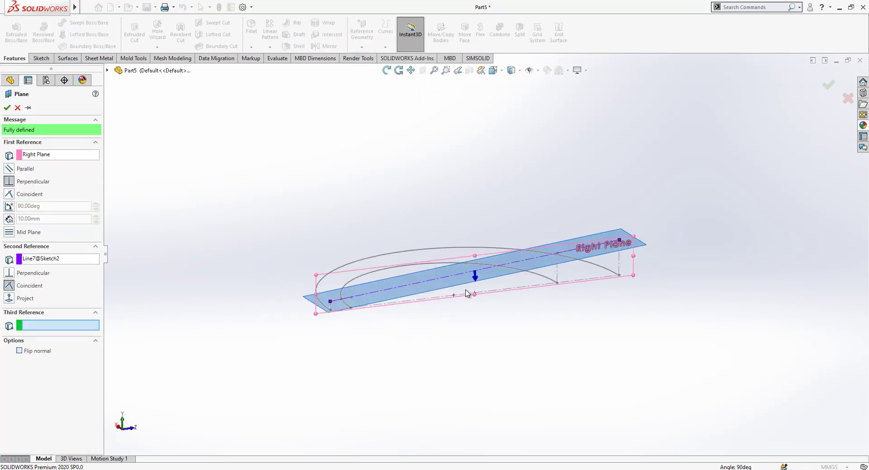
scroll(468, 293, down, 1)
click(7, 107)
- Start a sketch on the sloping reference plane and draw a circle through the point joining the two solid lines at the 5 mm-gap end
mouse_move(414, 284)
middle_down()
mouse_move(439, 231)
mouse_move(398, 258)
mouse_move(388, 284)
middle_up()
scroll(239, 275, down, 1)
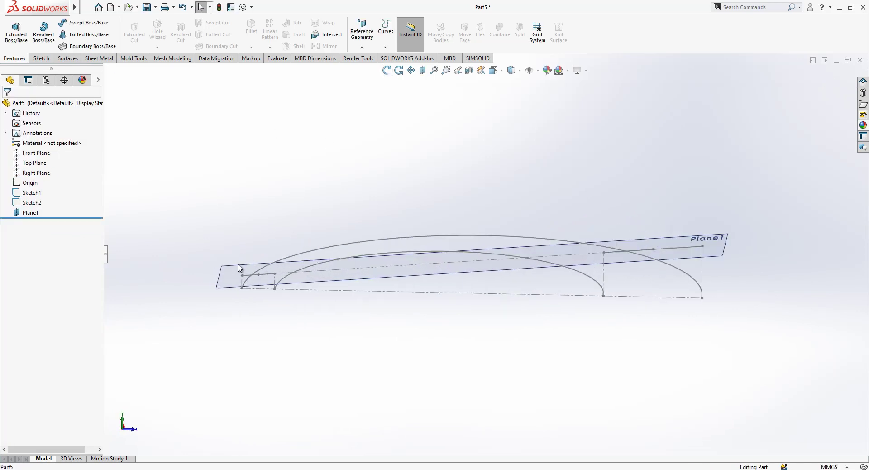
click(238, 267)
click(279, 239)
mouse_move(277, 240)
middle_down()
mouse_move(406, 246)
mouse_move(415, 274)
middle_up()
scroll(426, 278, down, 2)
scroll(434, 284, up, 1)
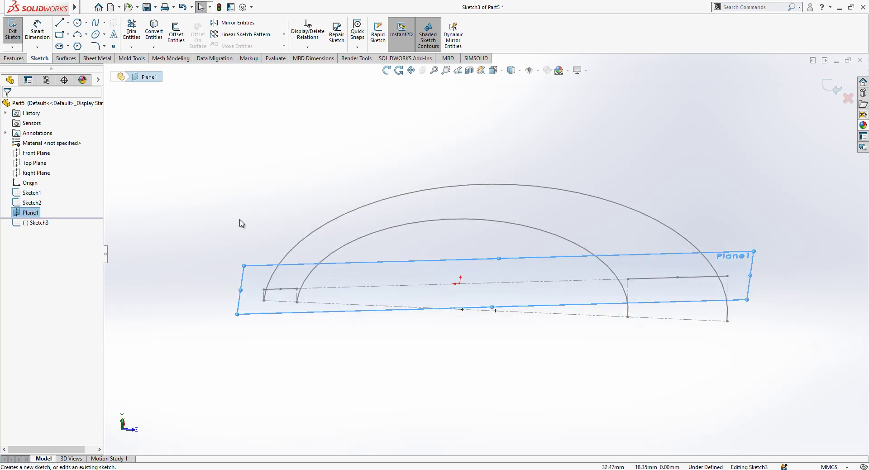
click(78, 22)
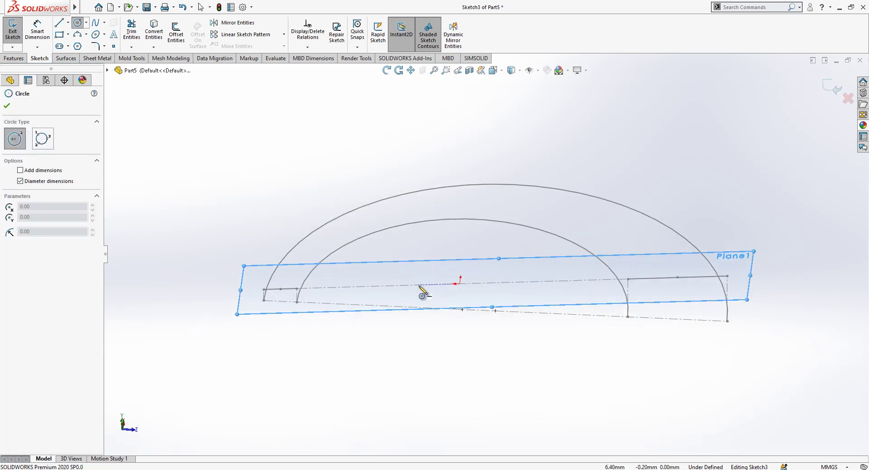
mouse_move(440, 286)
mouse_down()
mouse_move(259, 298)
mouse_move(281, 289)
mouse_up()
key(Escape)
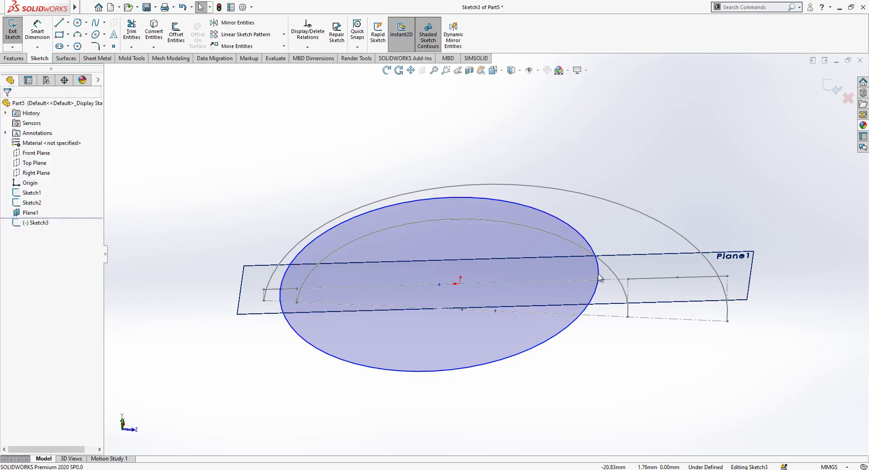
- Make the circle coincident with the point joining the two solid lines at the 15 mm-gap end
click(600, 277)
ctrl+click(677, 278)
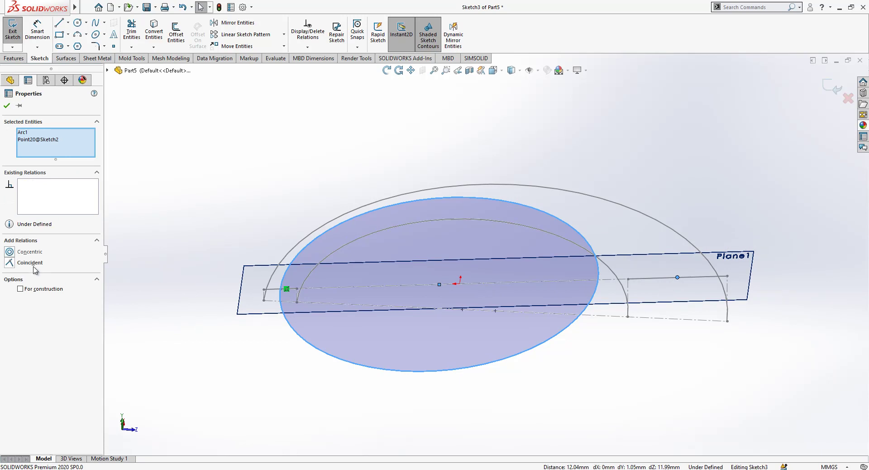
click(30, 263)
key(Escape)
- Make the circle's centre coincident with the sloping construction line
click(281, 290)
click(195, 292)
mouse_move(279, 294)
mouse_down()
mouse_move(266, 292)
mouse_move(295, 292)
mouse_up()
key(Escape)
click(481, 272)
ctrl+click(493, 285)
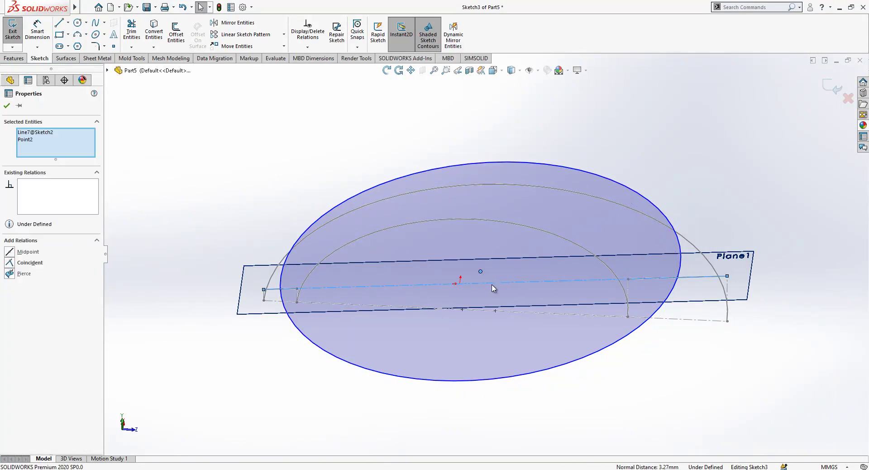
click(38, 264)
click(190, 215)
middle_drag(335, 210, 419, 234)
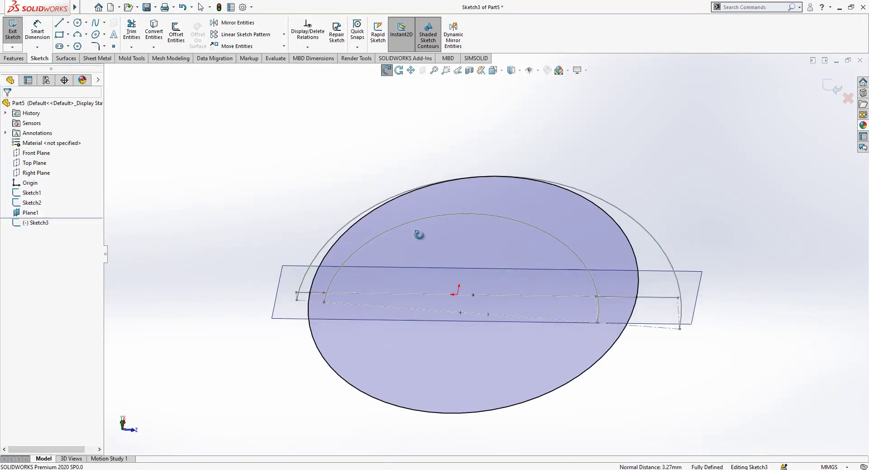
- Convert the sloping construction line into the sketch and trim away the circle's half below it
click(549, 297)
click(154, 34)
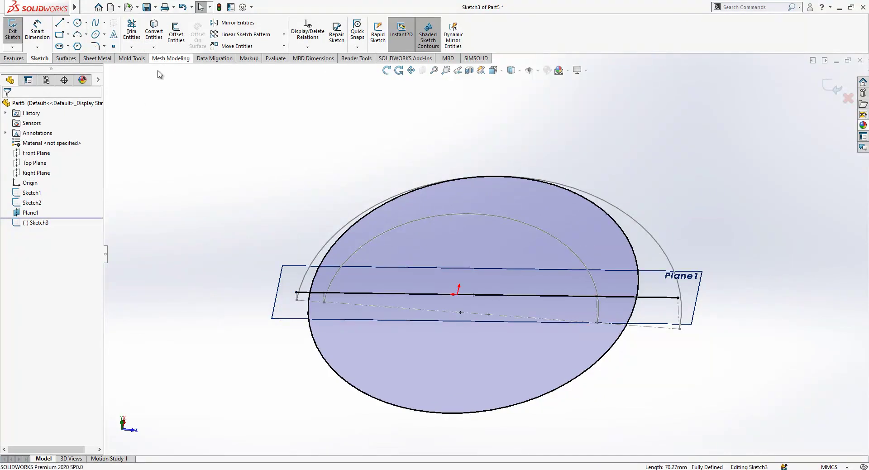
click(132, 32)
drag(268, 318, 368, 320)
key(Escape)
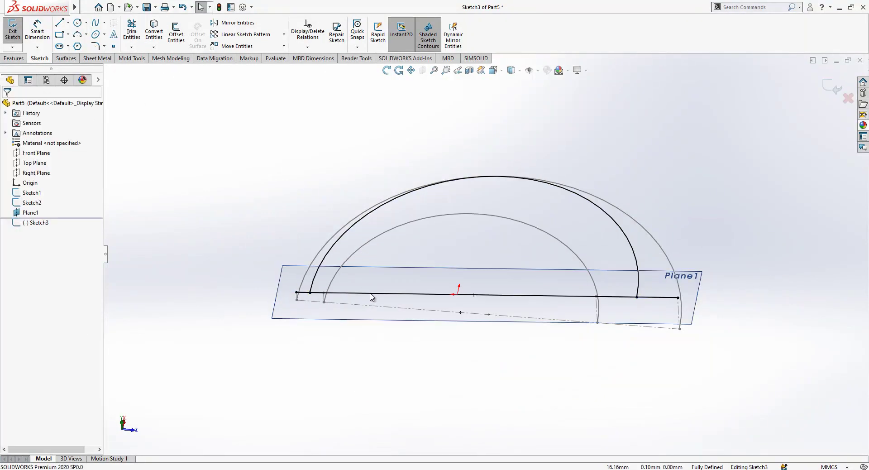
- Change the converted sloping line to construction geometry and exit the sketch
click(388, 294)
click(465, 266)
middle_drag(410, 298, 711, 156)
click(832, 86)
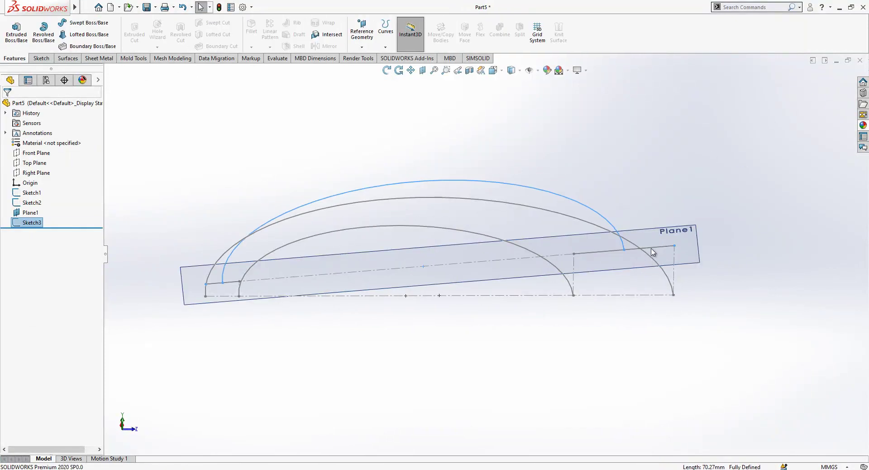
- Hide the height guide sketch and the sloping reference plane
click(274, 280)
click(313, 254)
click(326, 258)
click(379, 233)
mouse_move(462, 257)
middle_down()
mouse_move(480, 258)
mouse_move(468, 272)
middle_up()
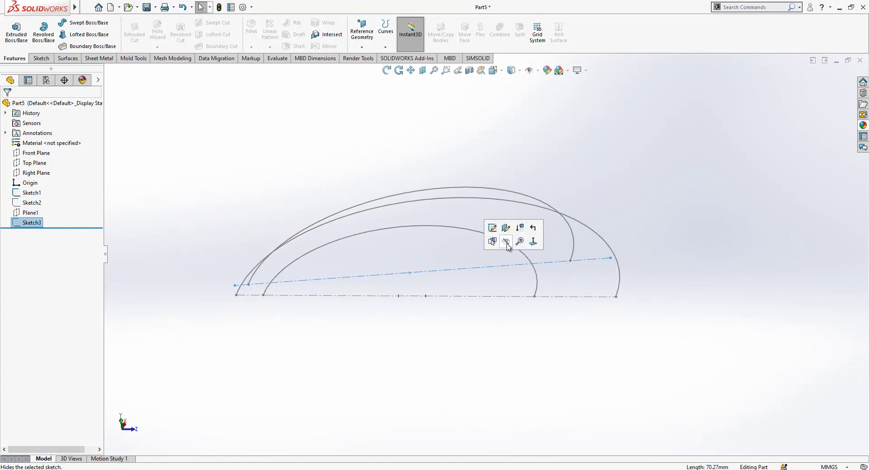
click(477, 277)
middle_drag(370, 294, 345, 275)
scroll(204, 272, down, 1)
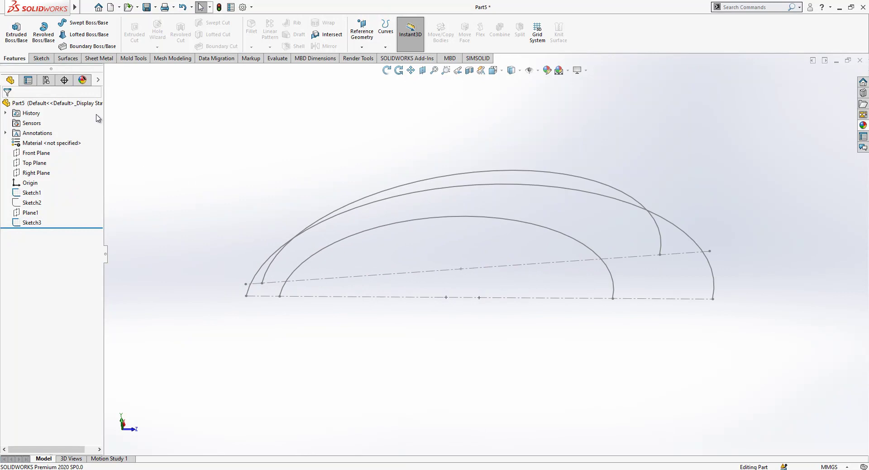
- Start a lofted surface with the outer half circle and the sloping half-circle sketch as profiles
click(67, 57)
click(86, 36)
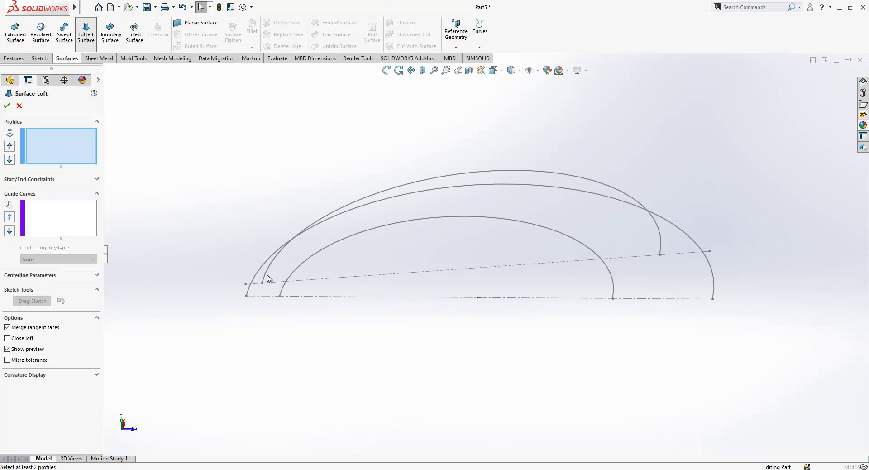
scroll(279, 295, down, 2)
click(262, 297)
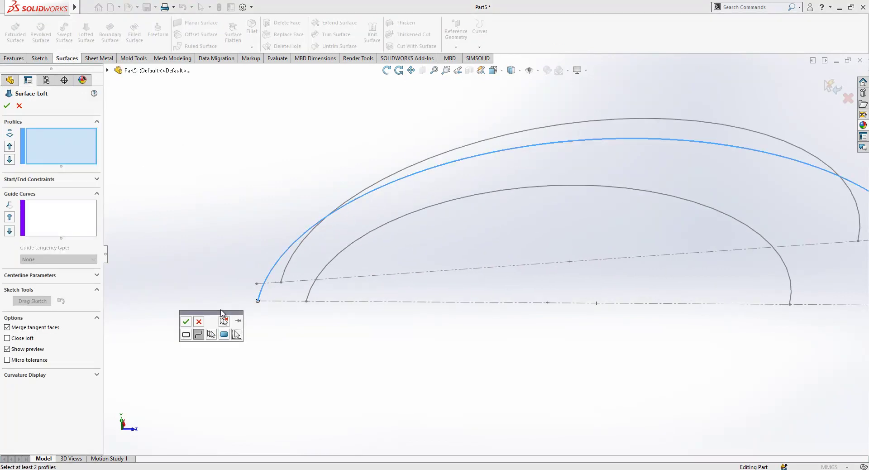
click(186, 322)
click(282, 280)
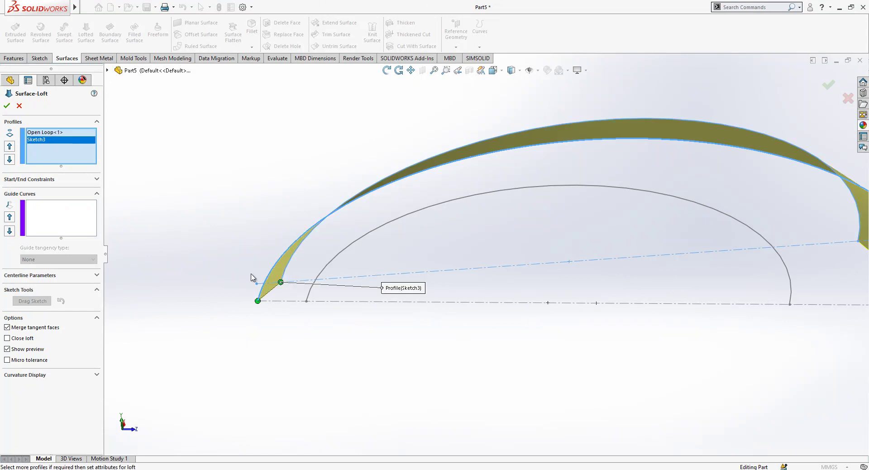
- Set the loft's start and end constraints to Normal To Profile and create the outer surface
click(73, 178)
click(58, 200)
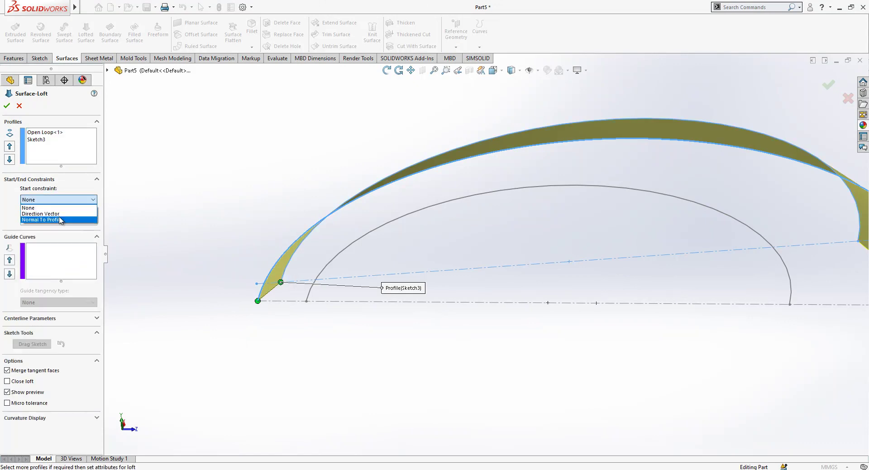
click(61, 219)
click(63, 258)
click(59, 277)
scroll(224, 312, down, 3)
scroll(328, 281, down, 1)
middle_drag(329, 280, 363, 228)
scroll(363, 228, up, 1)
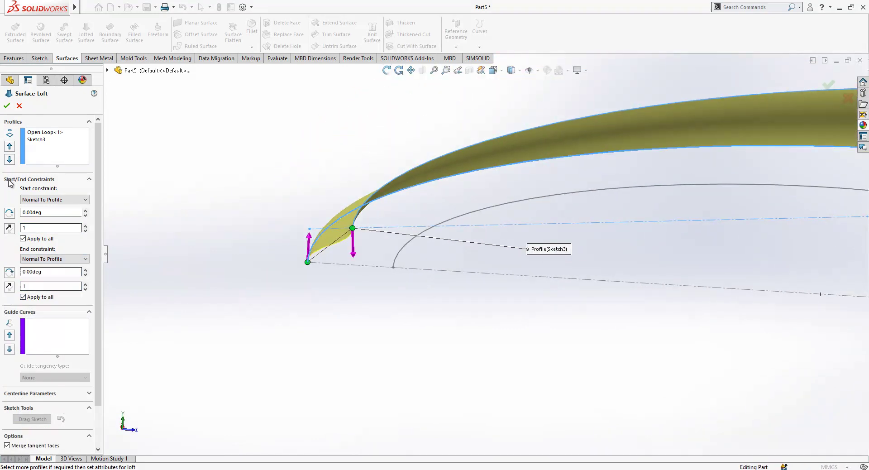
click(7, 106)
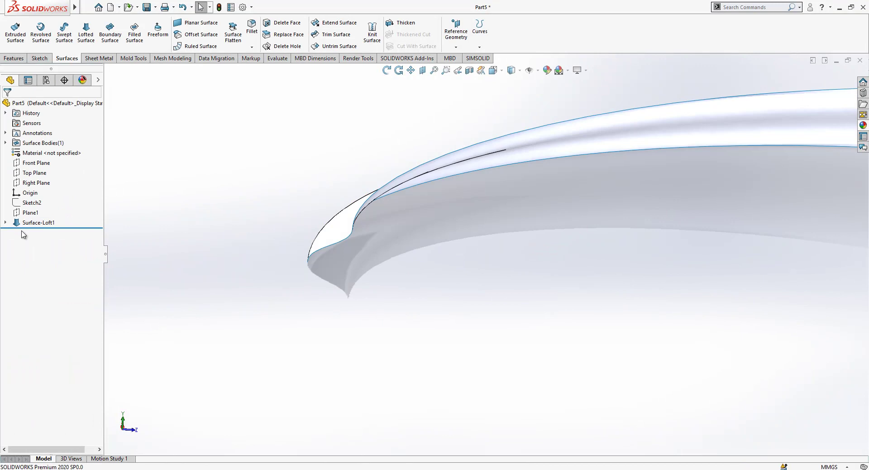
- Show the two profile sketches used by the outer loft and hide its lofted surface
click(6, 222)
click(40, 233)
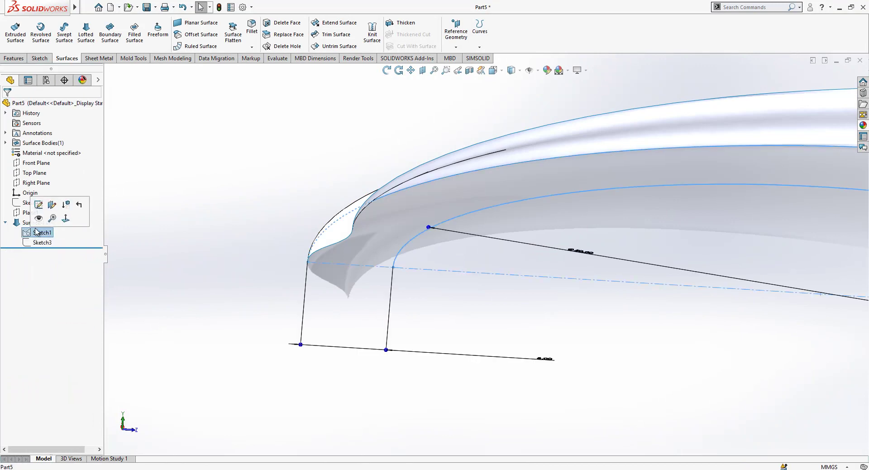
click(30, 202)
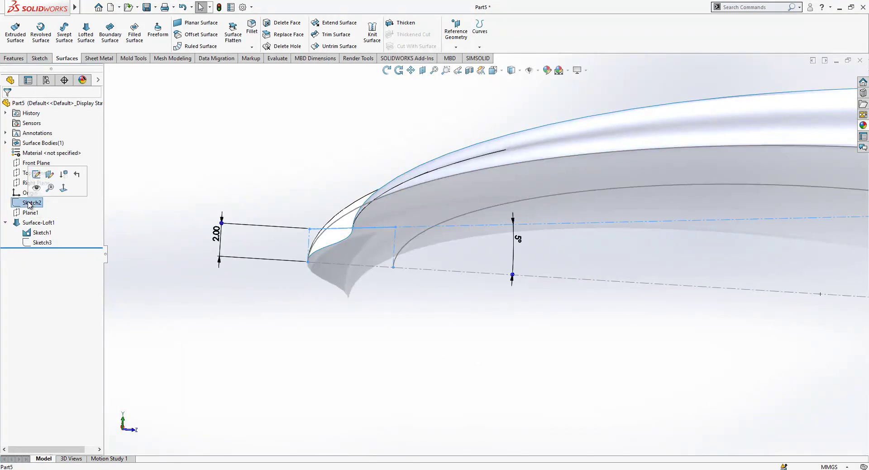
click(40, 234)
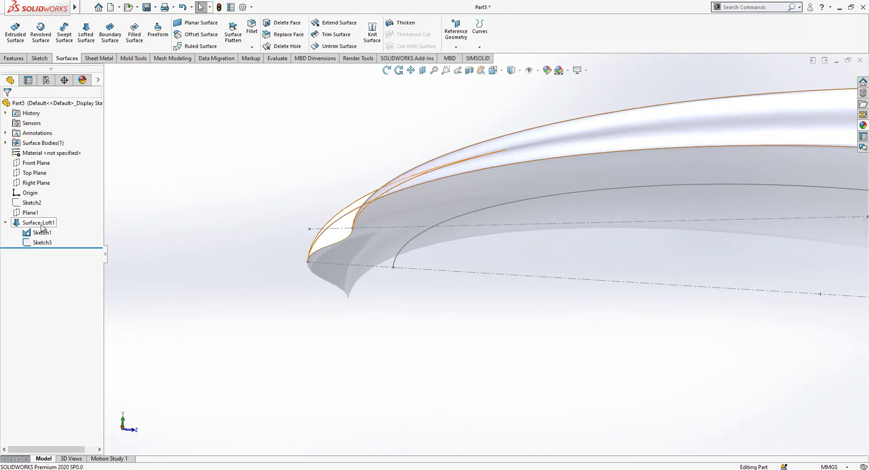
click(41, 225)
click(49, 208)
click(172, 218)
- Start a second lofted surface with the sloping half-circle sketch and the inner half circle as profiles
middle_drag(338, 233, 343, 263)
scroll(345, 265, up, 1)
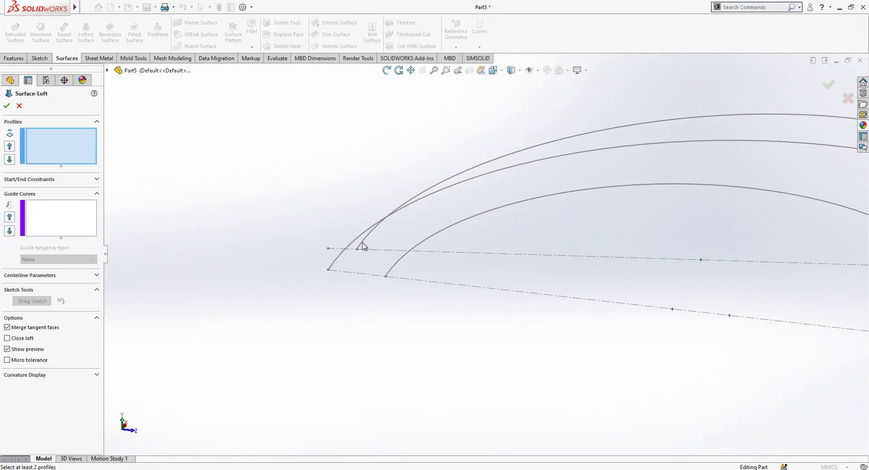
click(392, 271)
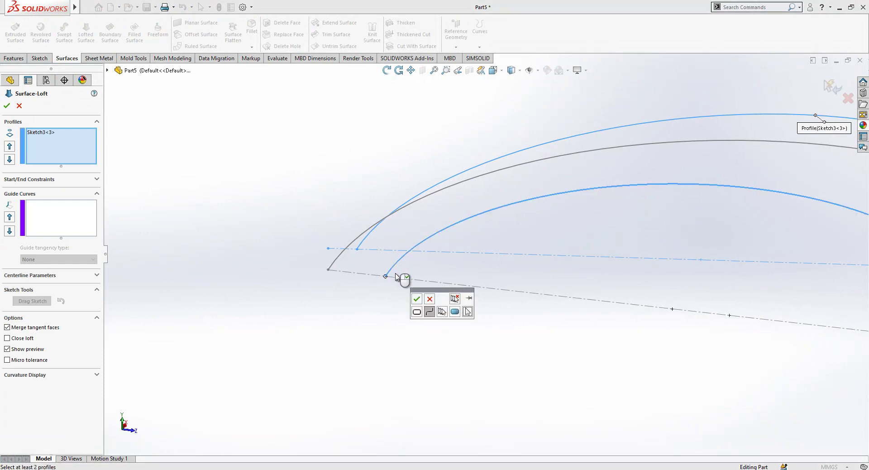
click(415, 299)
- Set the second loft's start and end constraints to Normal To Profile and create the inner surface
click(84, 180)
click(71, 202)
click(67, 224)
click(78, 260)
click(43, 275)
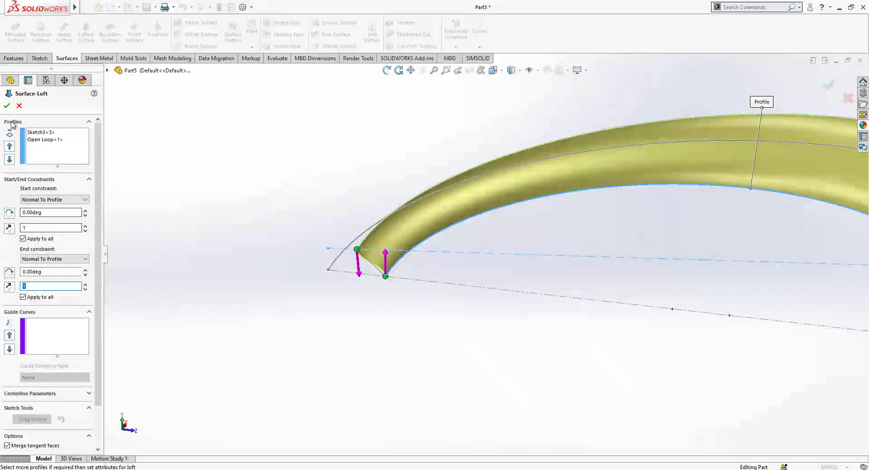
click(6, 105)
- Show both lofted surface bodies together
middle_drag(320, 233, 751, 256)
click(38, 142)
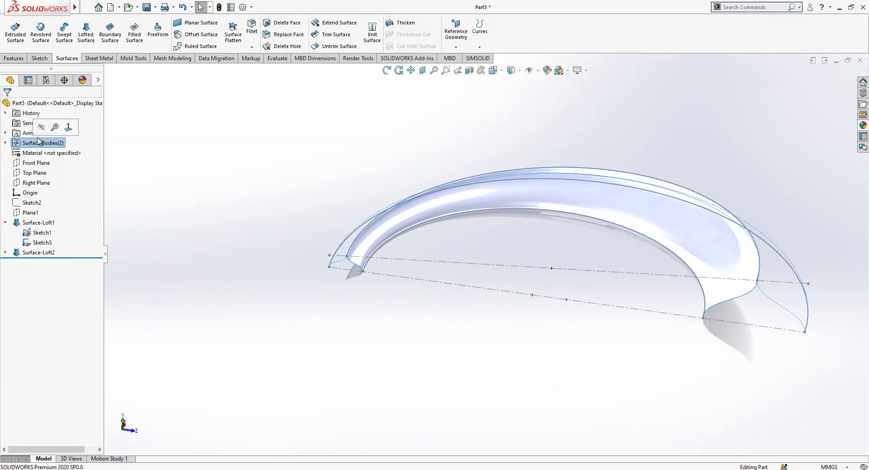
click(113, 147)
click(59, 144)
click(64, 132)
scroll(423, 261, up, 2)
scroll(770, 306, down, 2)
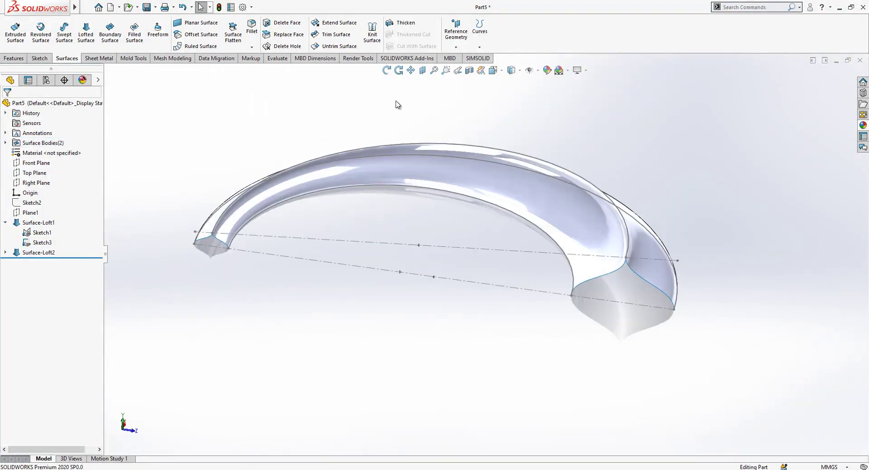
- Knit the inner and outer lofted surfaces into one surface
click(372, 43)
click(530, 172)
click(649, 274)
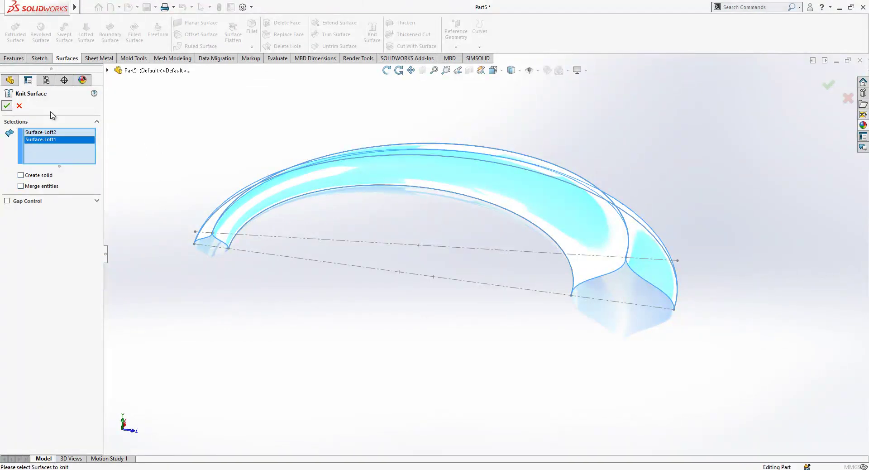
key(Return)
- Thicken the knitted surface by 0.5 mm on side 1 only
click(400, 23)
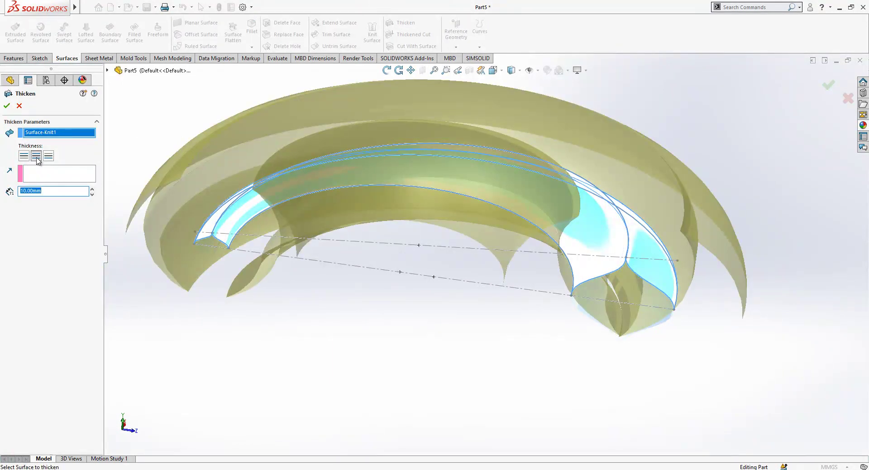
click(24, 157)
click(48, 157)
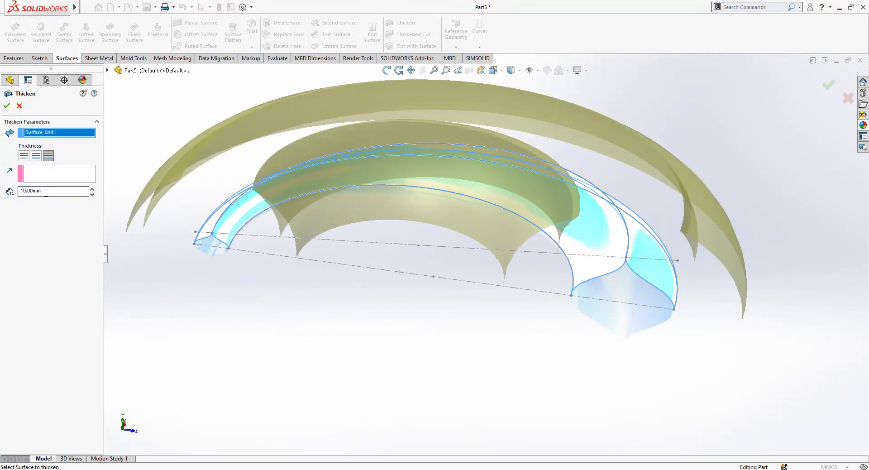
text(0.5)
key(Return)
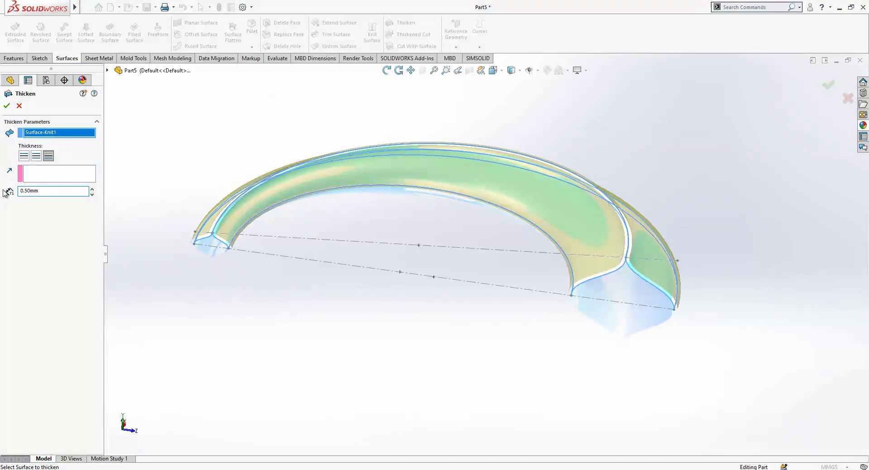
click(29, 156)
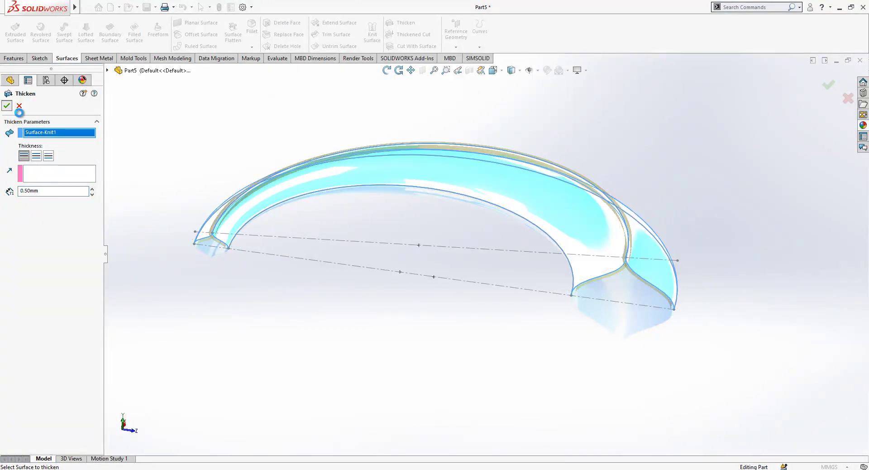
- Examine the thickened end section up close, and view the whole half ring from the top
scroll(260, 241, down, 6)
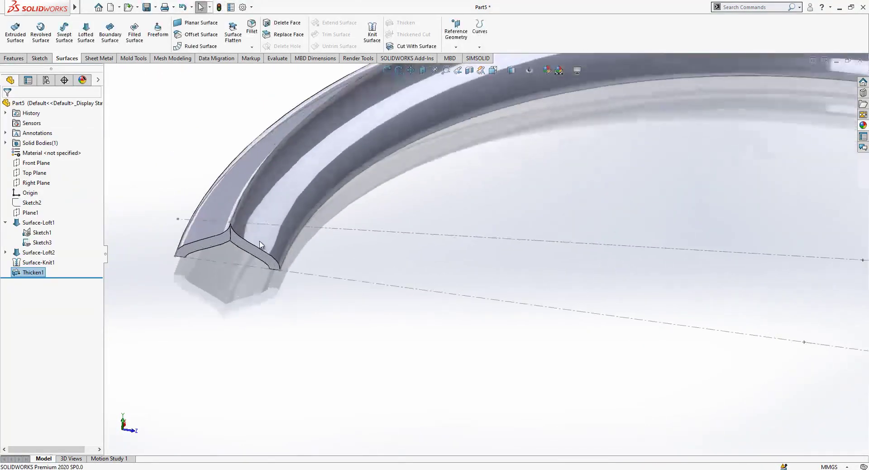
click(263, 288)
scroll(259, 231, down, 8)
middle_drag(273, 244, 282, 265)
scroll(282, 265, up, 10)
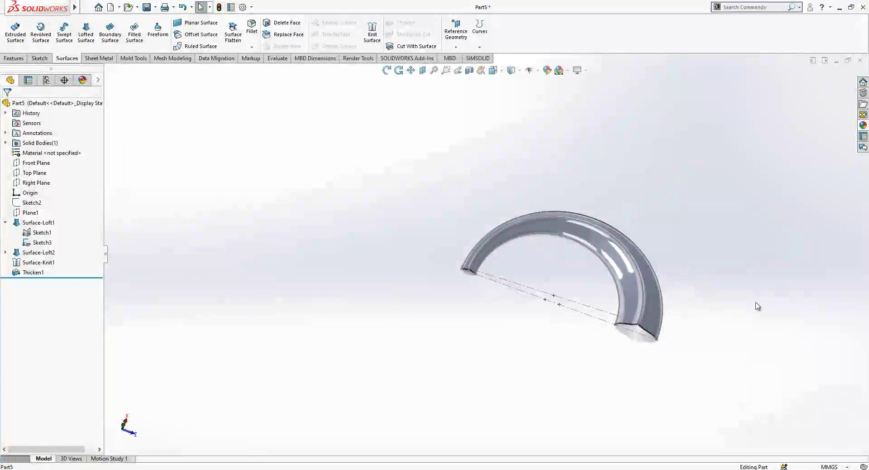
click(494, 70)
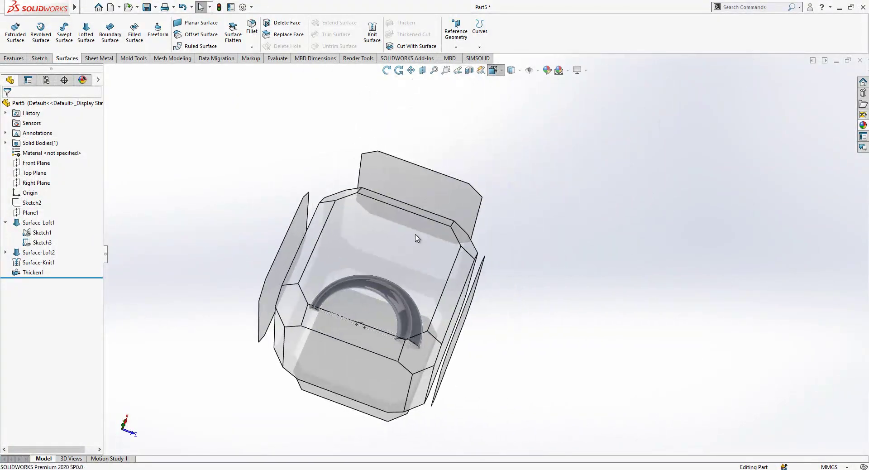
click(415, 236)
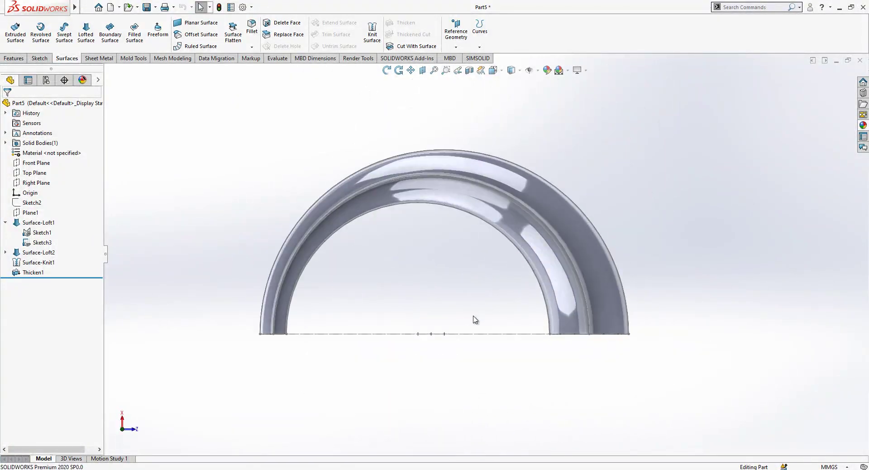
- Hide the thickened solid body so only the half-circle sketches are shown
click(489, 335)
click(41, 143)
click(177, 216)
scroll(375, 338, down, 2)
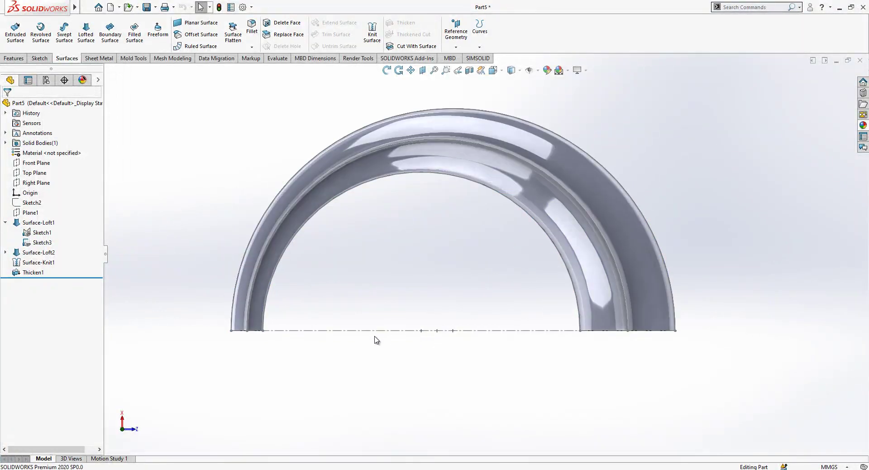
click(49, 146)
click(57, 131)
scroll(286, 215, up, 2)
scroll(549, 231, down, 1)
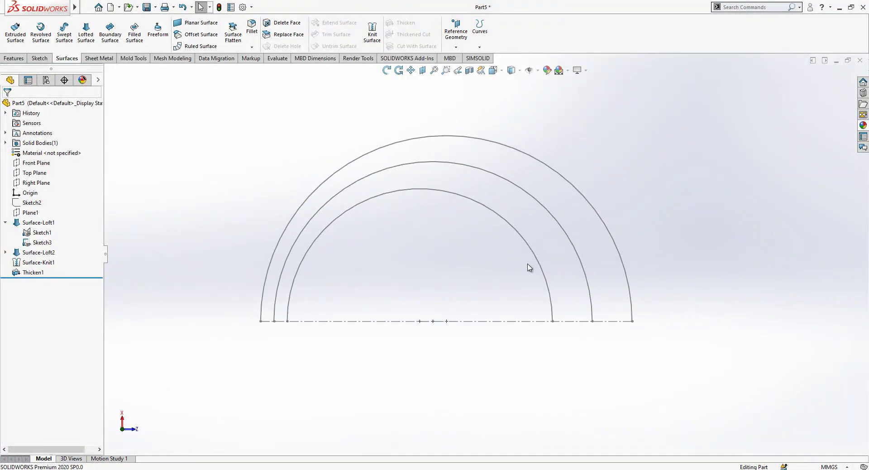
scroll(564, 258, up, 2)
scroll(594, 262, down, 2)
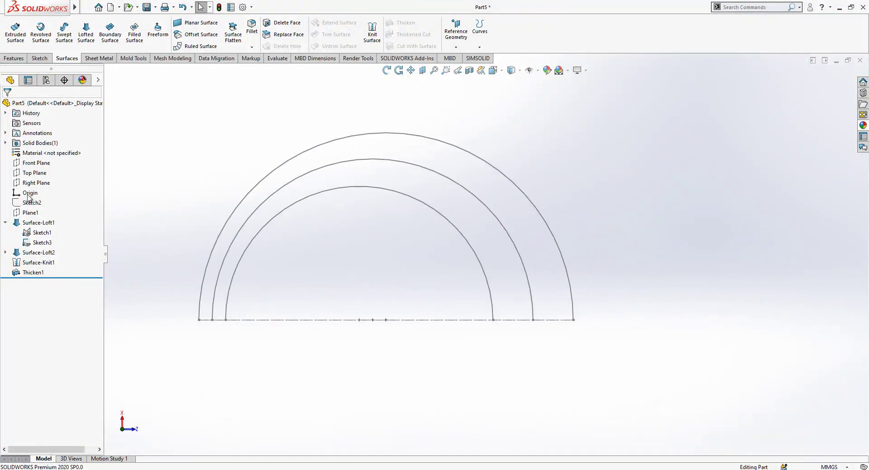
- Start a sketch on the Top Plane and draw two end-to-end lines joining the three half circles' endpoints at the narrow end
click(33, 173)
click(33, 165)
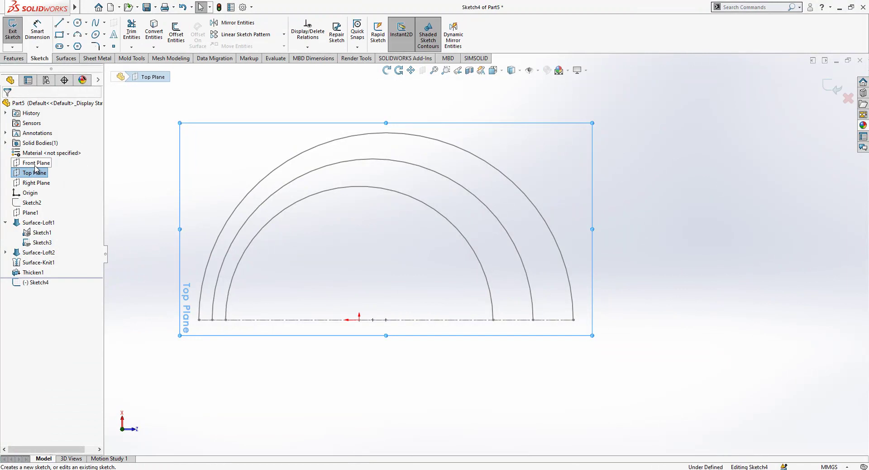
click(78, 34)
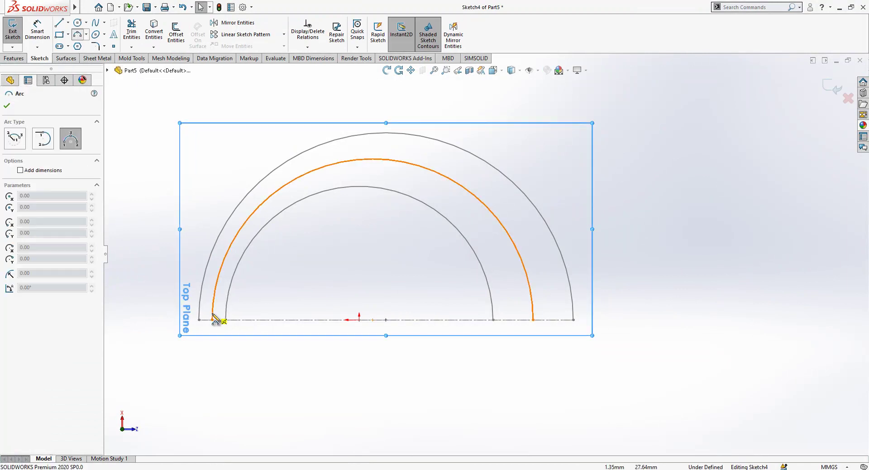
key(l)
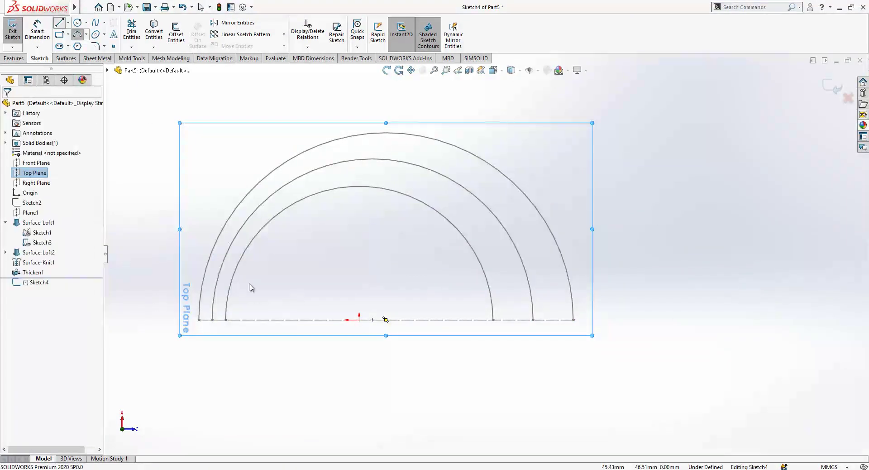
scroll(249, 287, down, 3)
click(238, 280)
click(272, 280)
click(306, 280)
scroll(310, 326, up, 3)
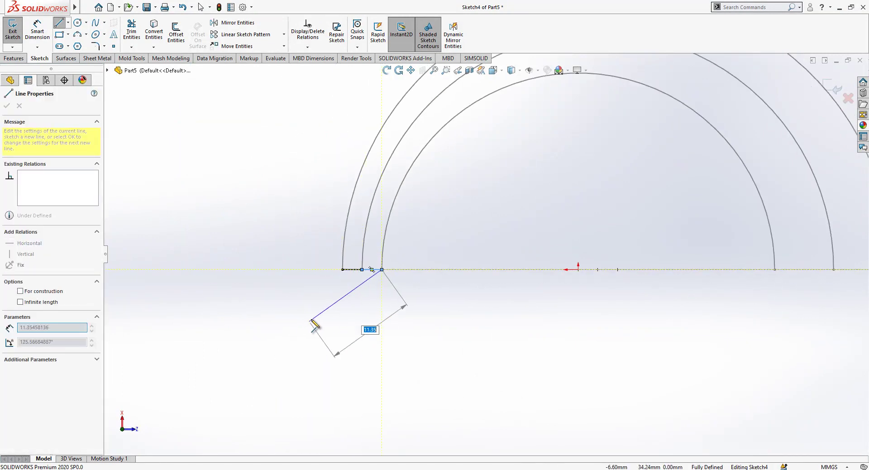
key(Escape)
- Draw two 7.5 mm lines end to end along the baseline, joining the three half circles' endpoints at the wide end
click(59, 22)
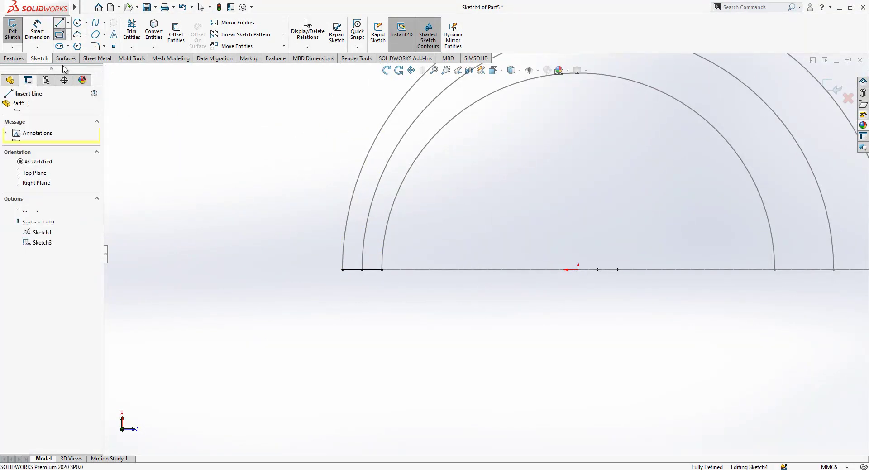
scroll(630, 278, up, 2)
scroll(625, 261, down, 2)
click(608, 264)
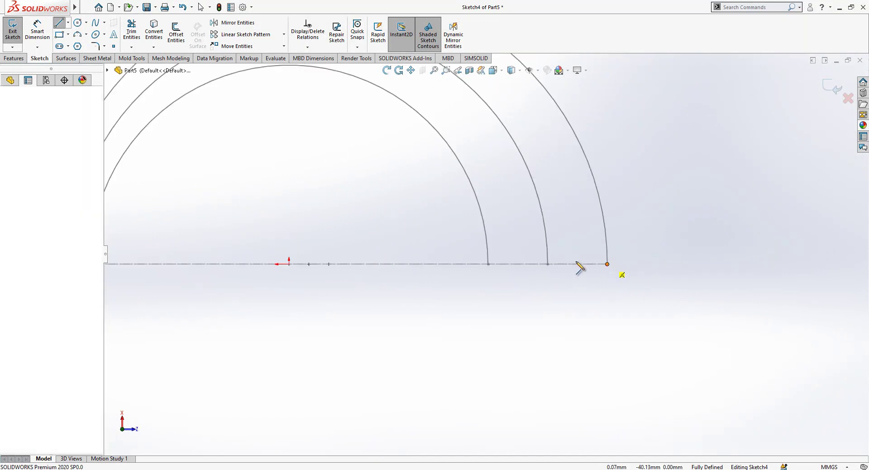
click(548, 264)
click(488, 264)
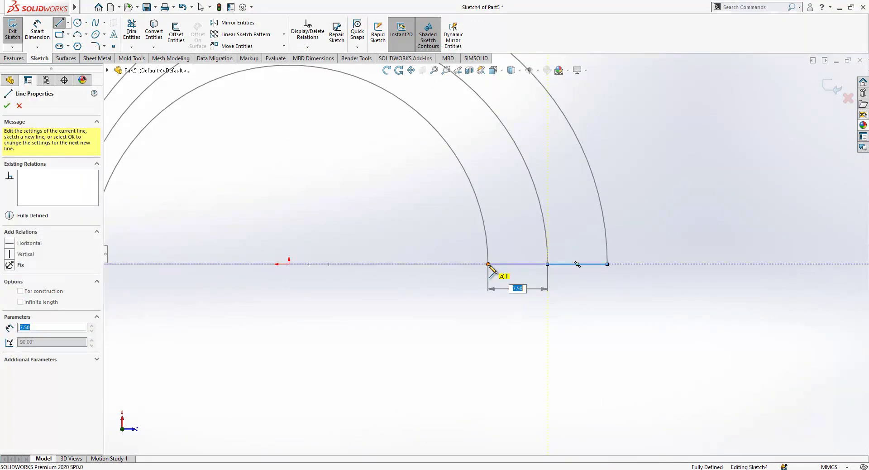
key(Escape)
scroll(498, 293, up, 2)
- Draw two three-point arcs between the midpoints of the end lines, 27.5 mm radius for the inner and 32.5 mm for the outer
click(77, 35)
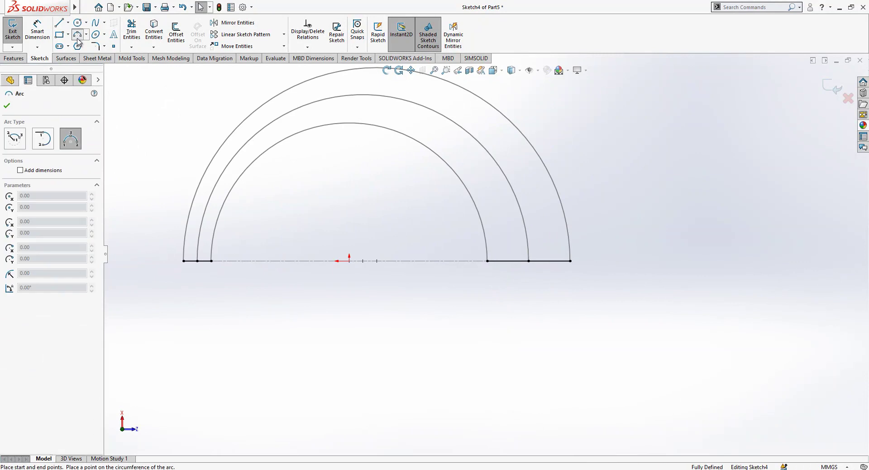
click(205, 261)
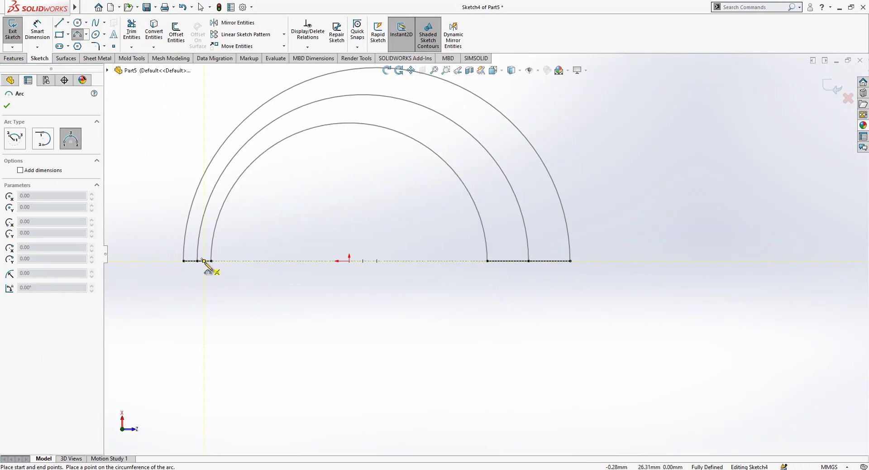
click(508, 261)
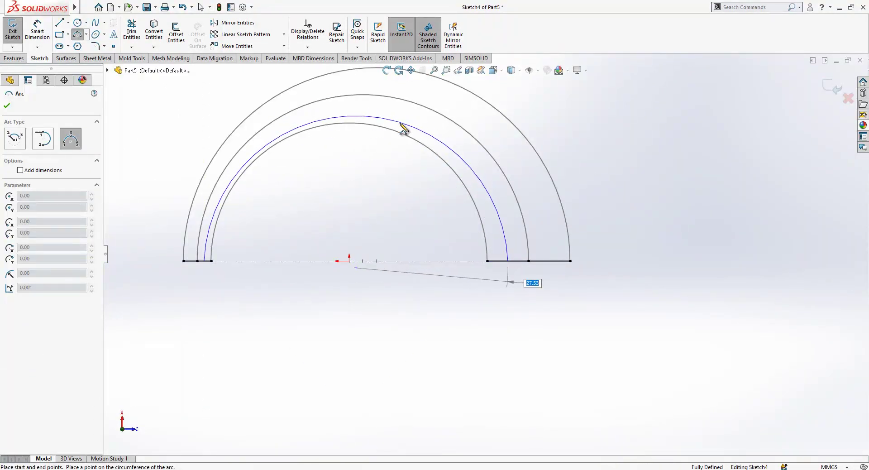
click(401, 120)
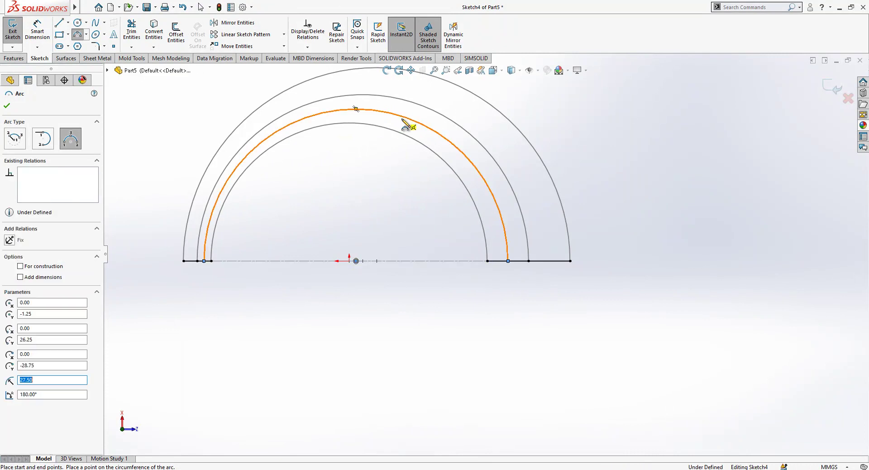
click(550, 261)
click(190, 261)
click(360, 82)
key(Escape)
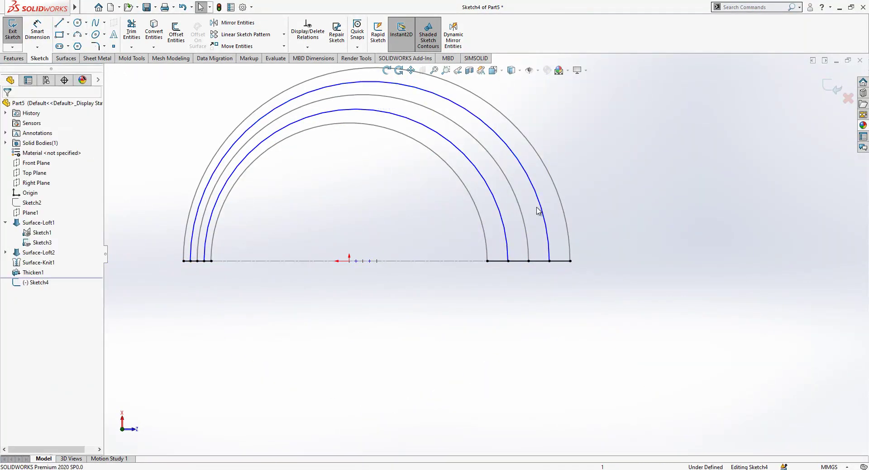
- Make the centre points of both new arcs coincident with the baseline of the half ring
click(546, 221)
ctrl+click(400, 262)
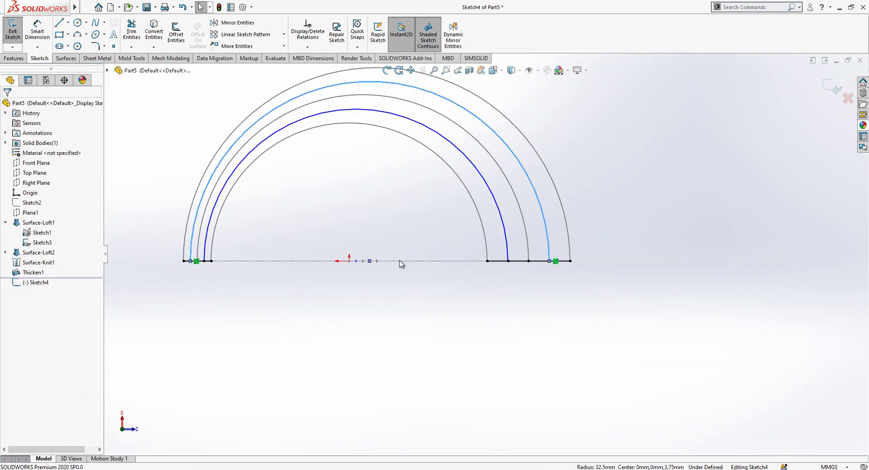
key(Escape)
ctrl+click(371, 262)
click(30, 263)
click(364, 271)
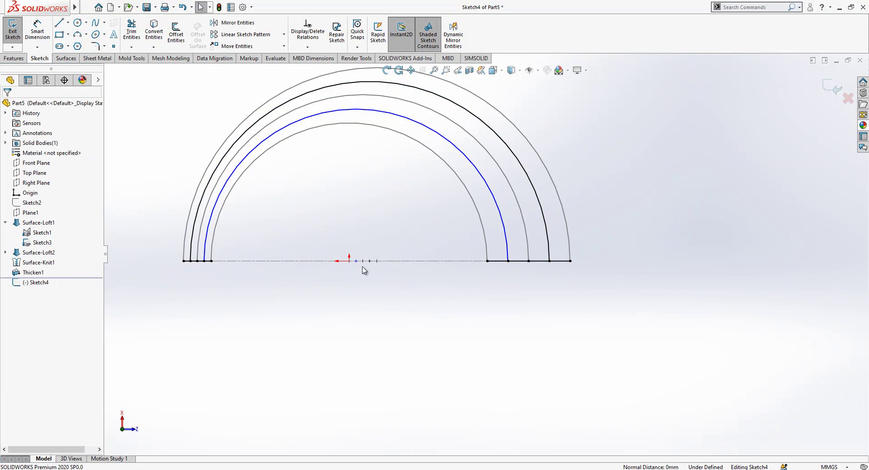
click(356, 262)
ctrl+click(207, 262)
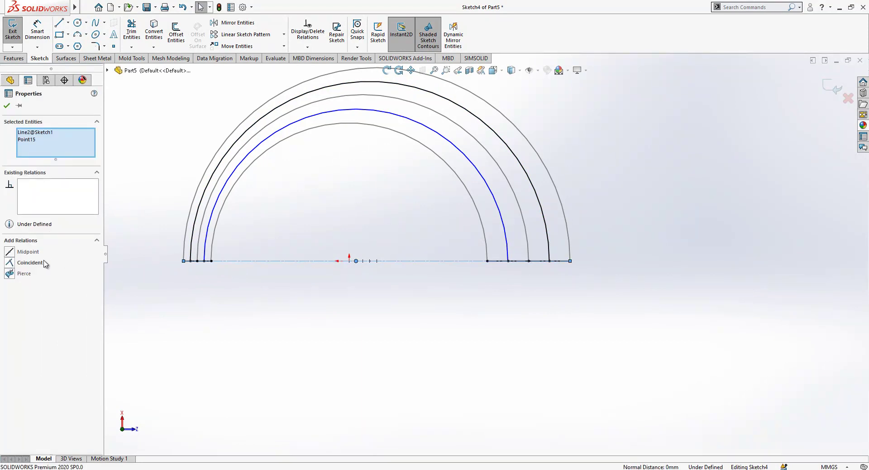
click(293, 286)
- Convert the two wide-end lines and both new arcs to construction geometry
scroll(358, 299, up, 2)
scroll(414, 238, down, 5)
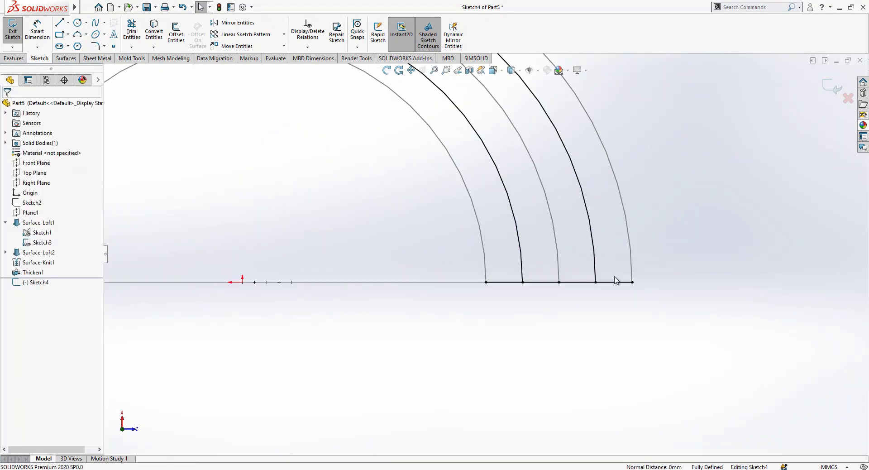
click(625, 283)
click(604, 262)
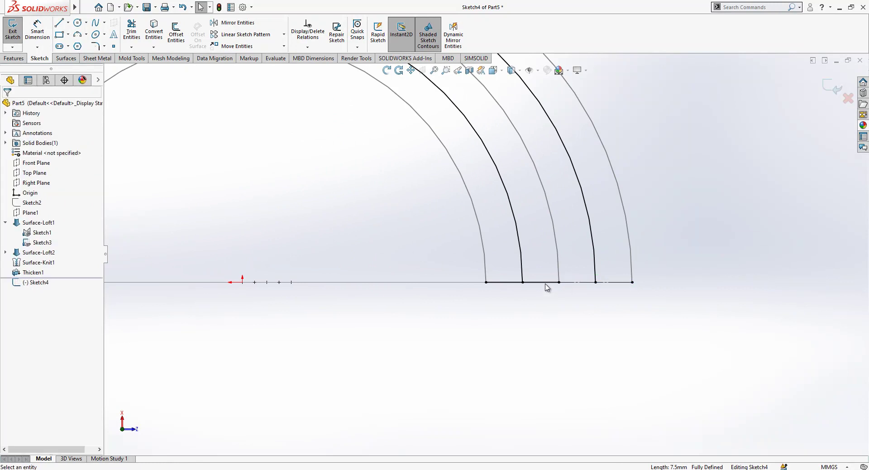
click(554, 282)
click(528, 252)
click(522, 249)
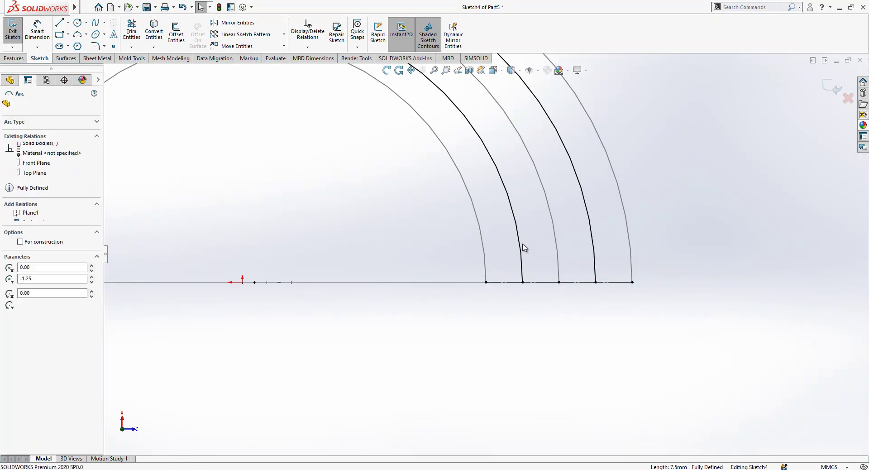
click(563, 217)
click(592, 243)
click(633, 208)
- Convert the two short lines at the narrow end to construction geometry
scroll(624, 233, up, 2)
scroll(140, 278, down, 3)
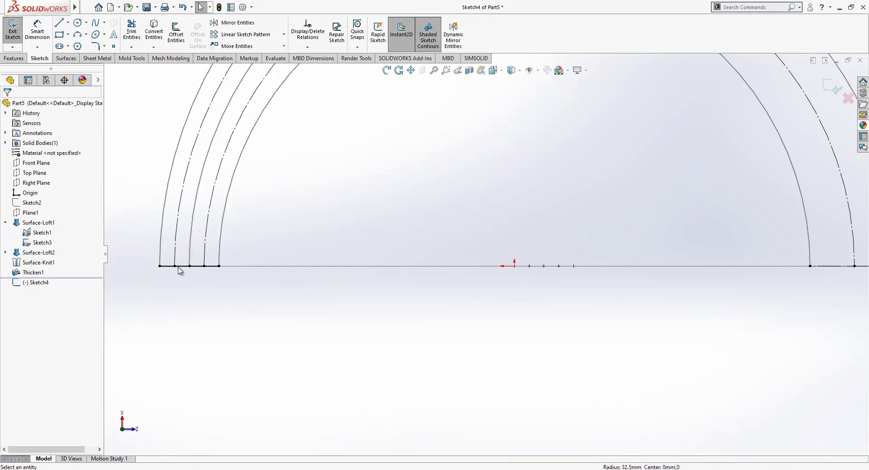
click(181, 266)
click(217, 240)
click(202, 266)
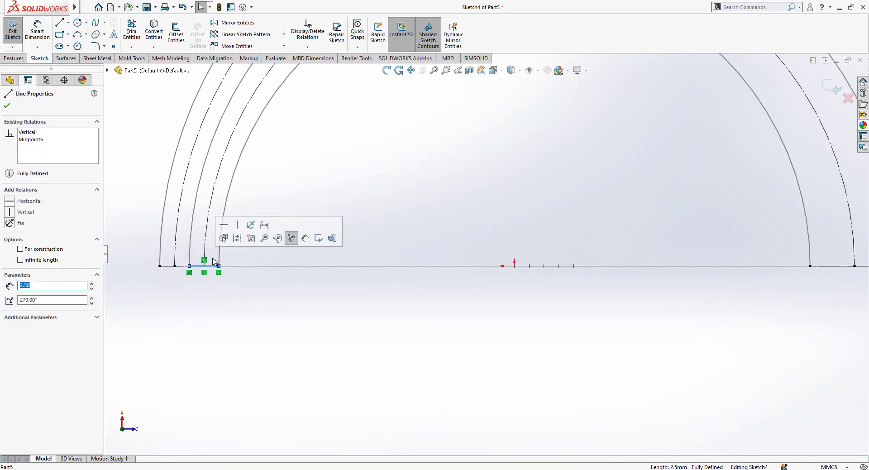
click(237, 240)
- Draw two circles near the wide end, about 5 mm diameter on the inner construction arc and about 6.5 mm on the outer
scroll(239, 273, up, 2)
scroll(665, 273, up, 2)
scroll(689, 225, down, 4)
scroll(671, 228, up, 2)
scroll(671, 227, down, 2)
click(85, 24)
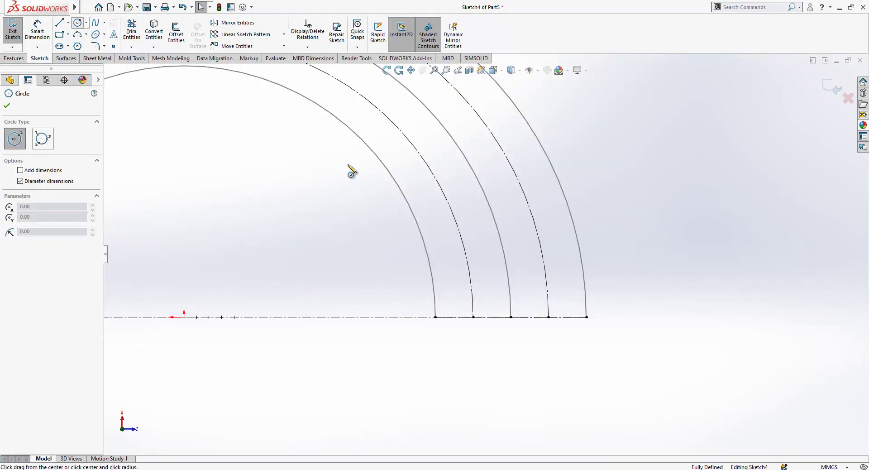
click(469, 270)
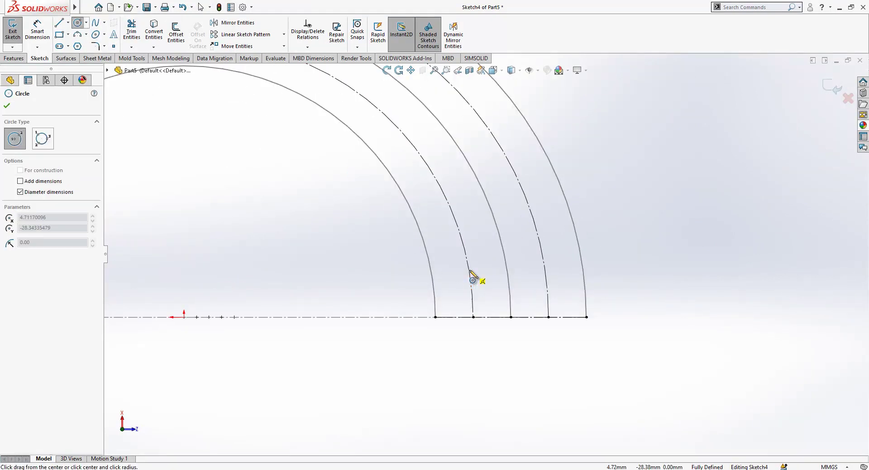
click(494, 270)
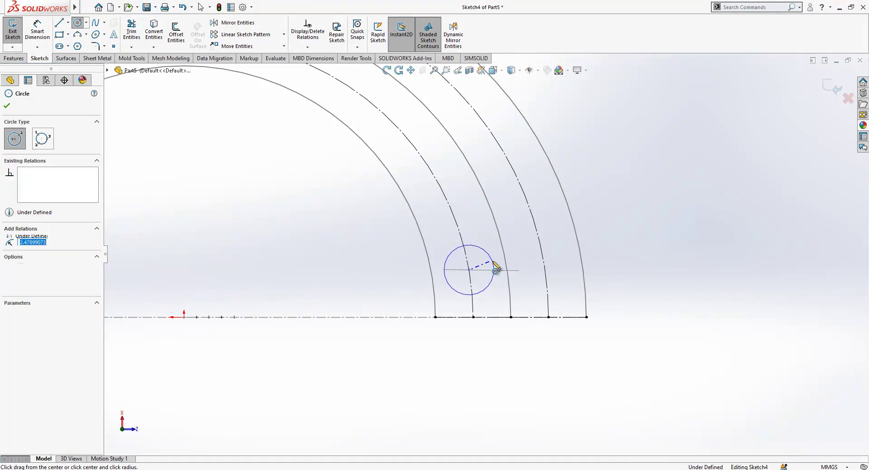
click(545, 270)
click(555, 300)
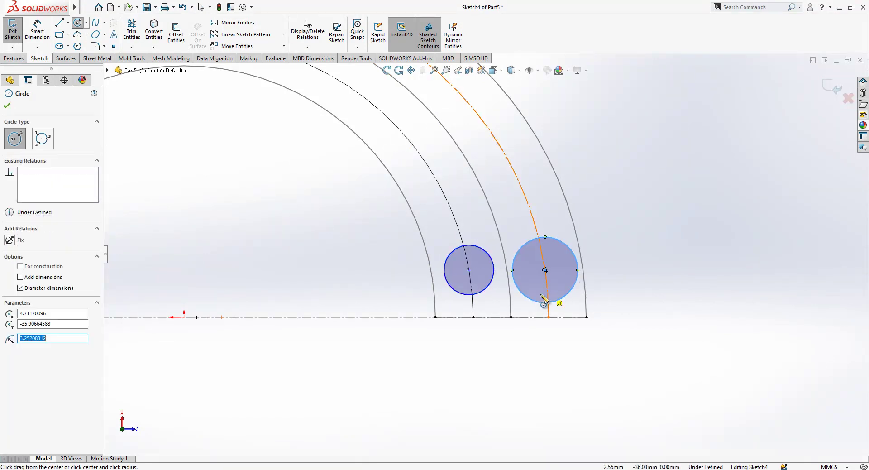
key(Escape)
- Move both circles' centres onto the wide-end endpoints of their construction arcs on the baseline
click(534, 303)
drag(545, 271, 550, 317)
drag(471, 292, 474, 320)
- Make the inner circle tangent to the innermost half circle and the outer circle tangent to the middle half circle
click(449, 308)
ctrl+click(435, 305)
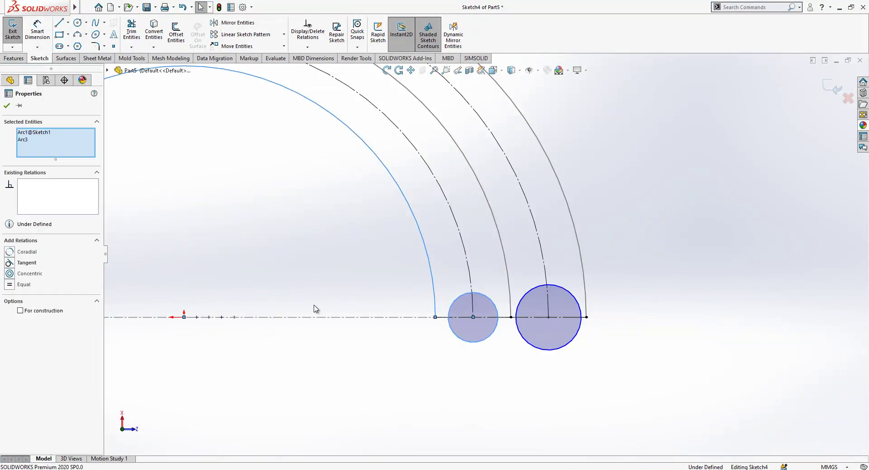
click(27, 263)
key(Escape)
ctrl+click(511, 295)
click(27, 252)
key(Escape)
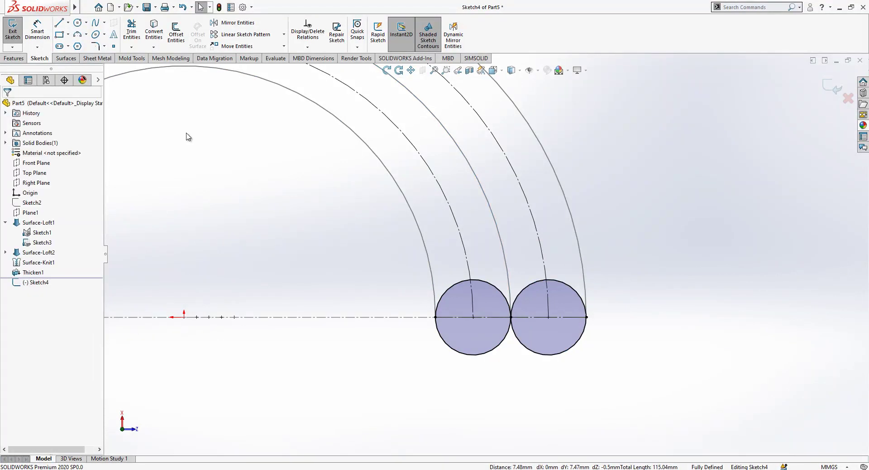
- Draw a second pair of circles above the first, one centred on each construction arc, the outer about 6.6 mm in diameter
click(78, 22)
click(463, 242)
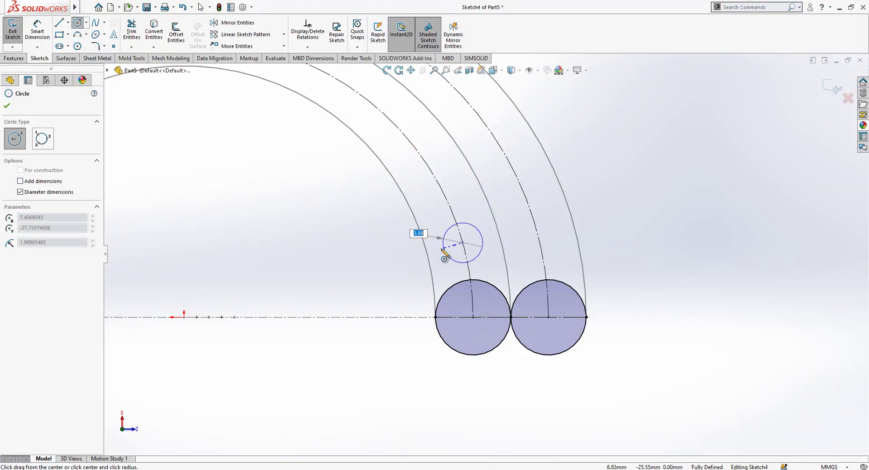
click(439, 259)
click(534, 220)
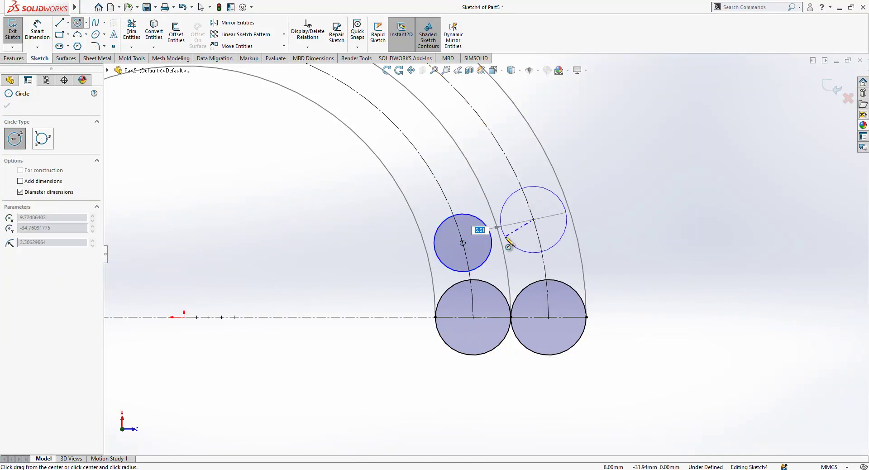
click(509, 242)
key(Escape)
- Make both circles of the second pair tangent to the middle half circle
ctrl+click(504, 256)
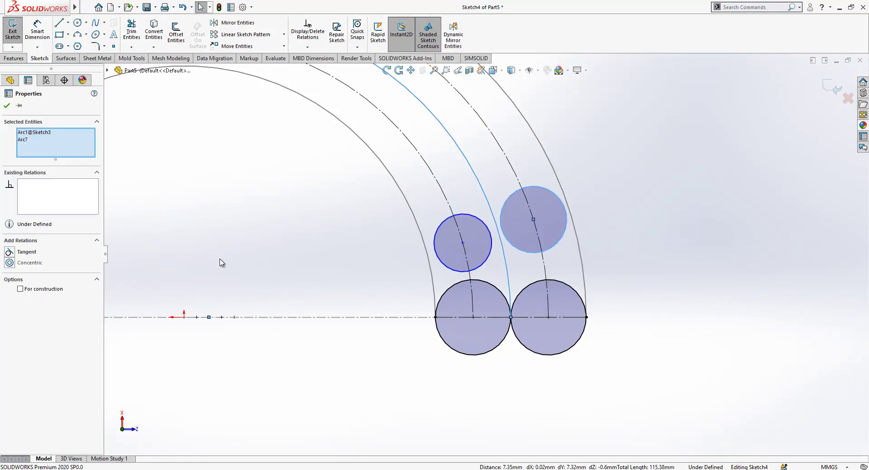
click(30, 262)
key(Escape)
click(498, 245)
ctrl+click(492, 245)
click(30, 263)
key(Escape)
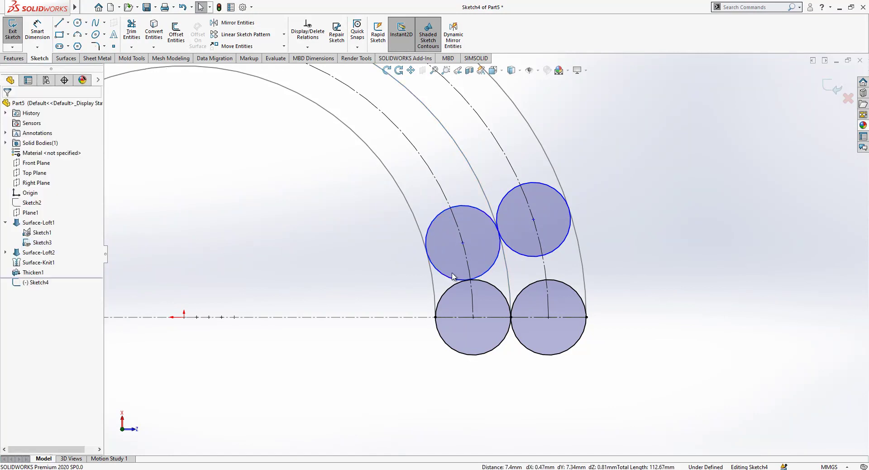
- Make each circle of the second pair tangent to the baseline circle directly below it
click(488, 285)
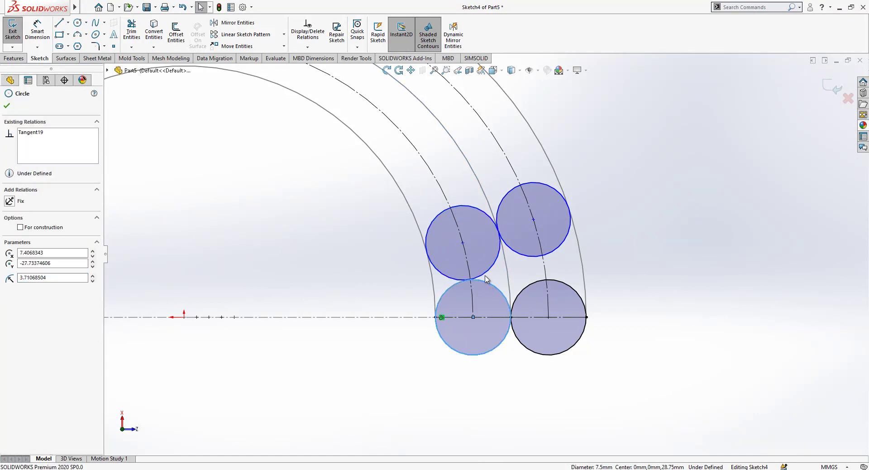
ctrl+click(486, 278)
click(26, 263)
key(Escape)
click(538, 256)
ctrl+click(521, 287)
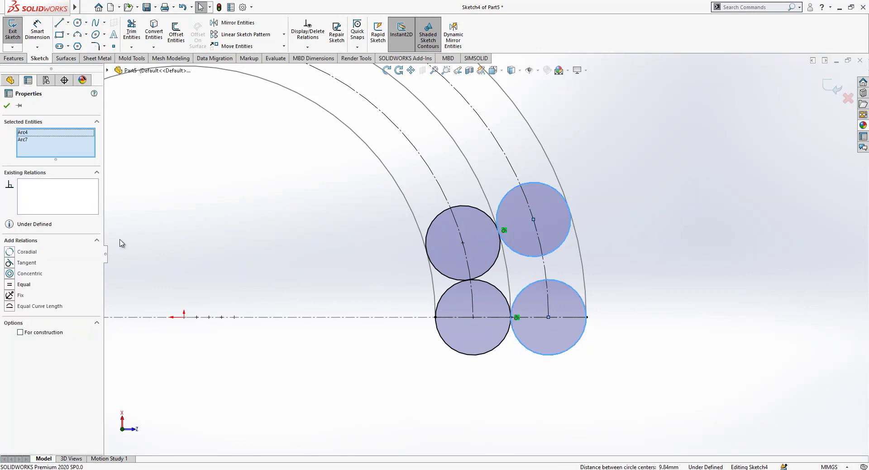
click(26, 263)
key(Escape)
- Draw three more circles further along the ring, one centred on the inner construction arc and two on the outer
scroll(520, 271, up, 3)
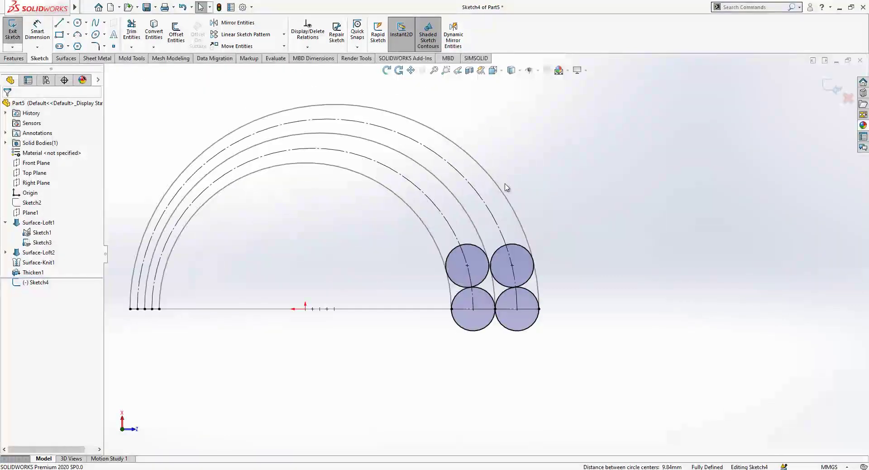
click(77, 22)
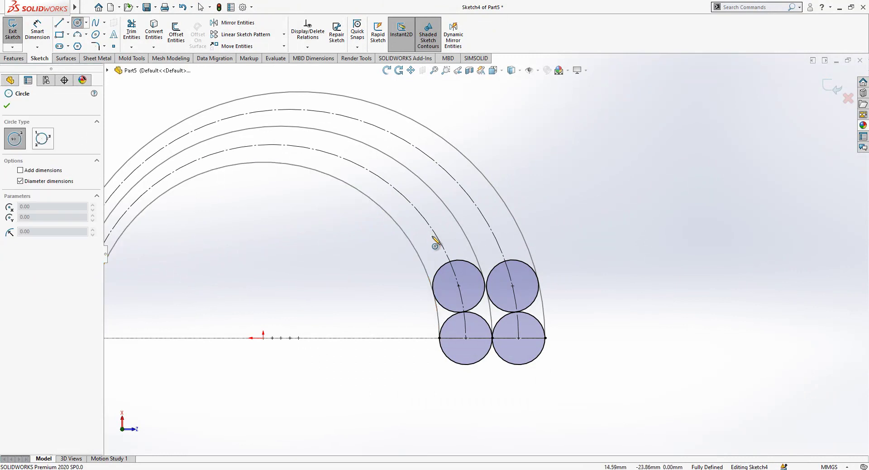
click(436, 236)
click(422, 232)
click(484, 217)
click(466, 200)
click(447, 172)
click(427, 165)
key(Escape)
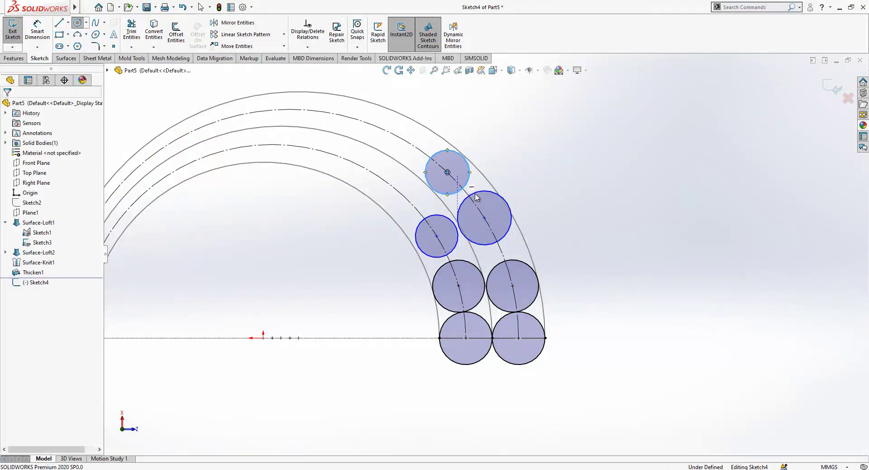
- Make the third outer circle tangent to the outer half circle and to the circle directly below it
click(478, 192)
ctrl+click(524, 244)
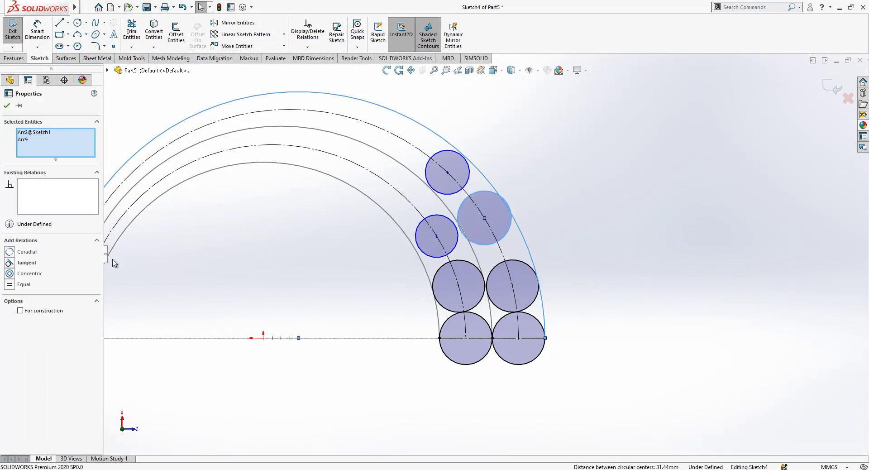
click(27, 262)
click(491, 244)
click(500, 242)
ctrl+click(497, 266)
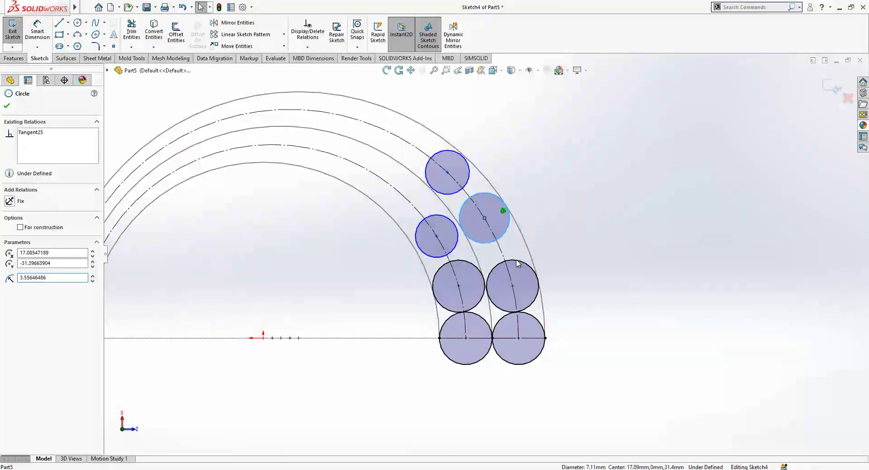
click(33, 266)
click(461, 254)
- Make the third inner circle tangent to the circle directly below it and to the inner half circle
scroll(461, 254, down, 2)
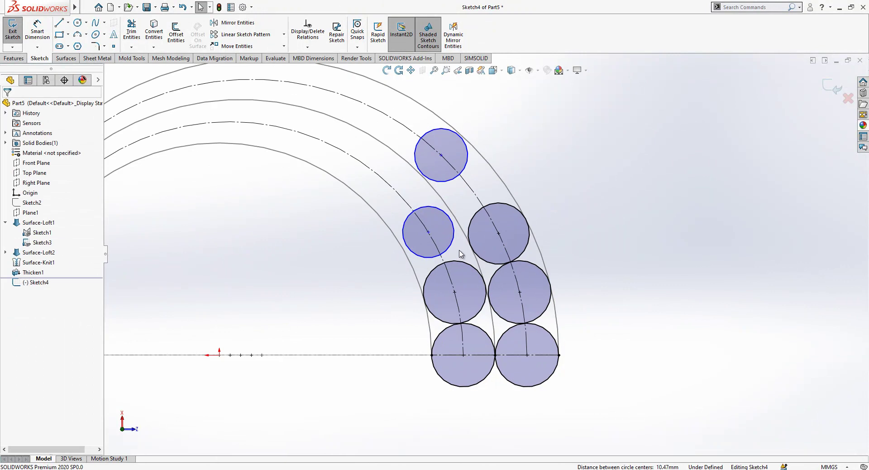
click(451, 251)
ctrl+click(455, 261)
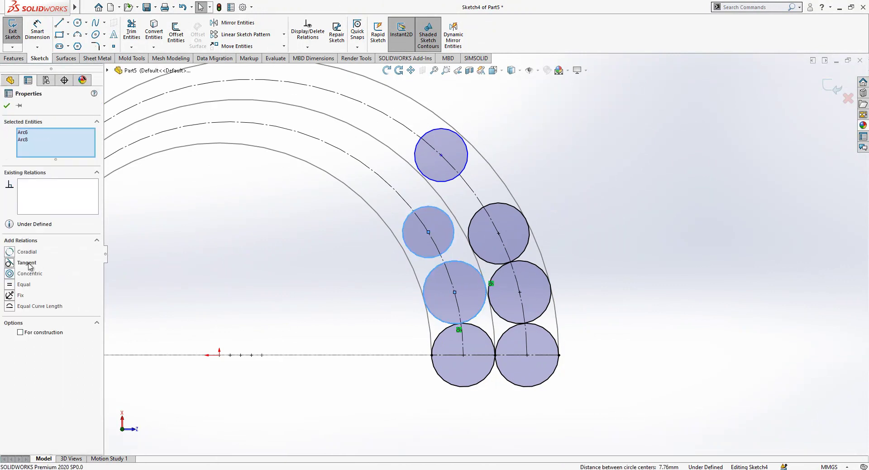
click(29, 263)
click(407, 253)
click(415, 266)
ctrl+click(413, 268)
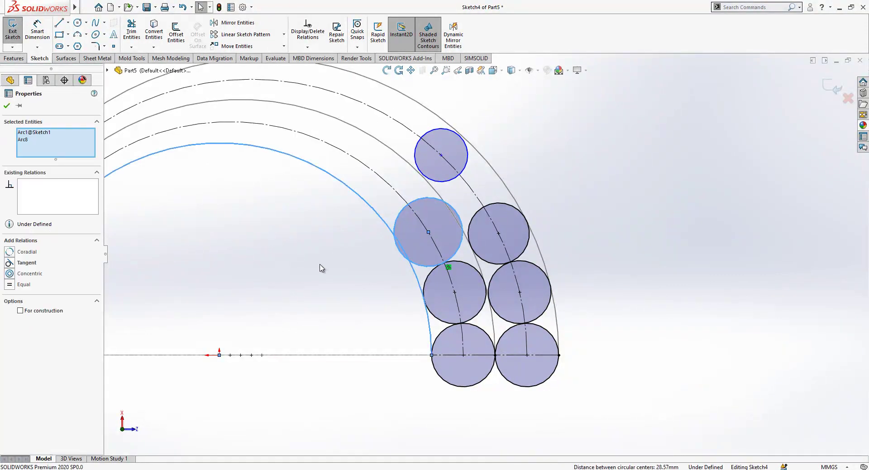
click(27, 263)
- Make the fourth outer circle tangent to the middle half circle and to the outer-row circle below it
click(450, 192)
click(454, 181)
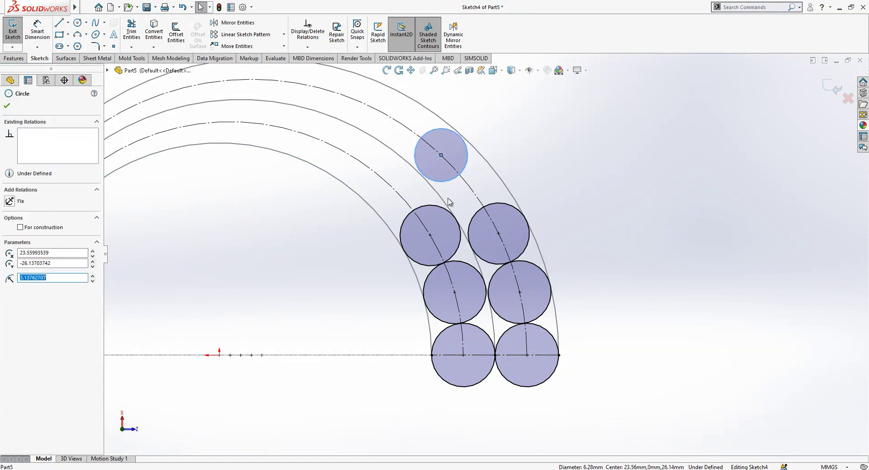
ctrl+click(444, 201)
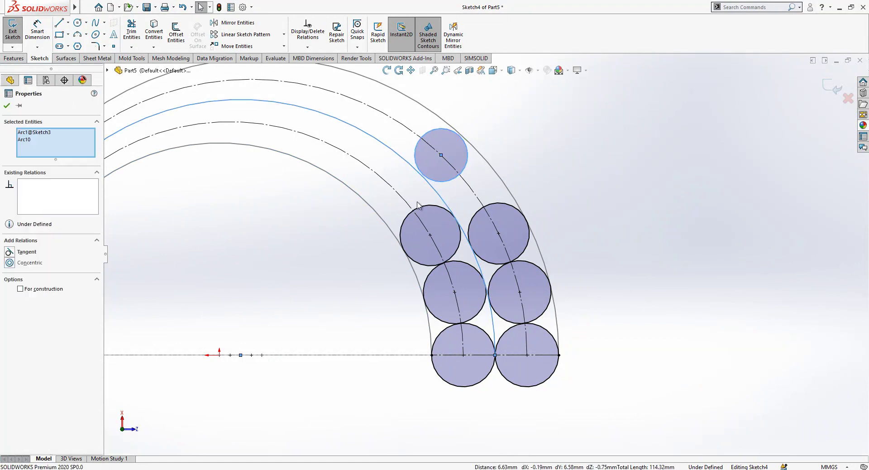
click(392, 194)
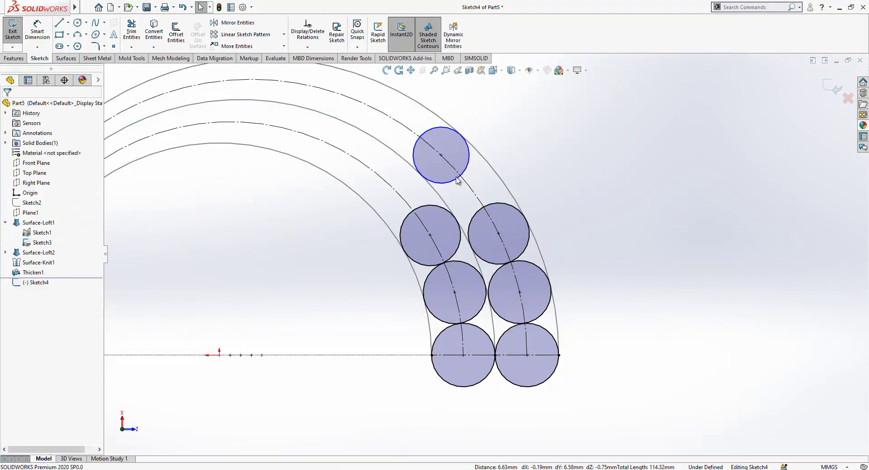
click(458, 180)
ctrl+click(480, 210)
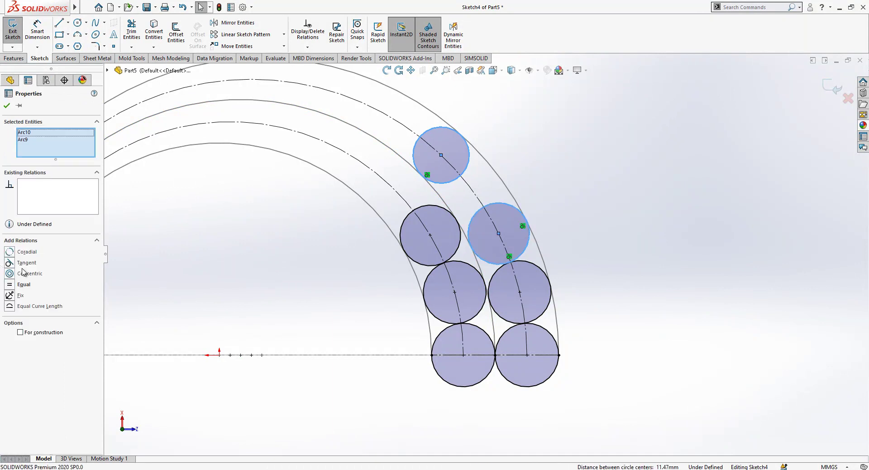
click(26, 262)
click(571, 177)
- Close the finished circle layout sketch and hide Sketch3 and Sketch1
scroll(570, 176, up, 1)
scroll(516, 212, up, 1)
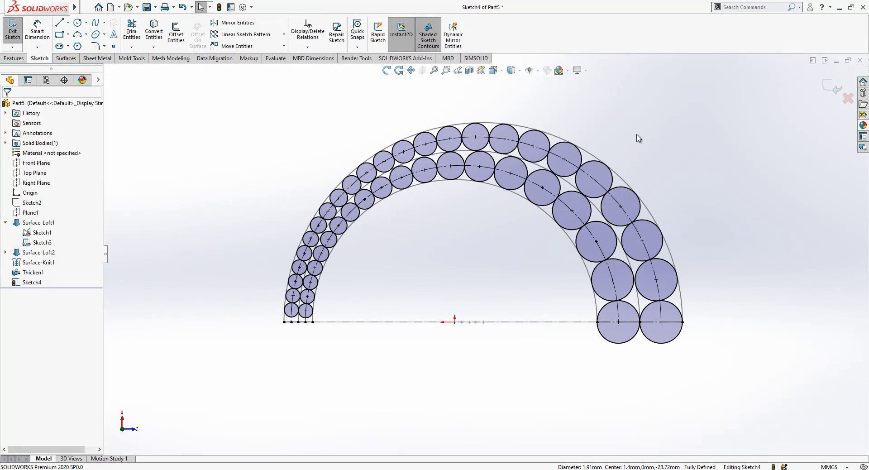
scroll(638, 138, down, 1)
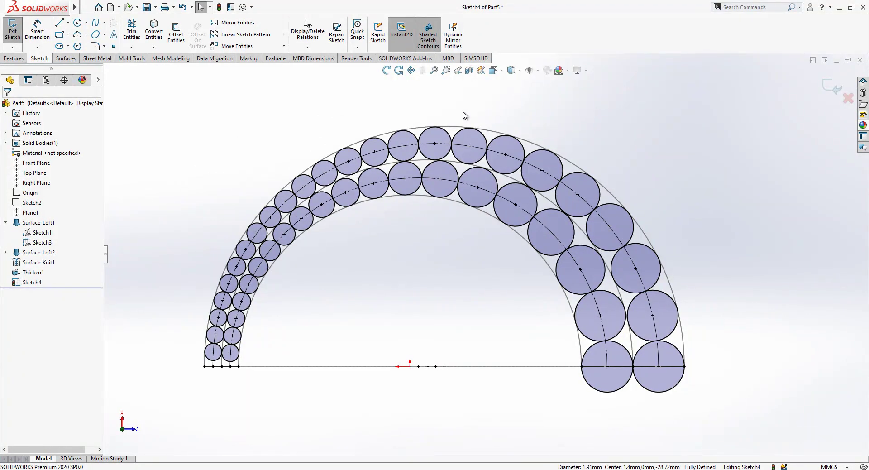
scroll(245, 369, down, 2)
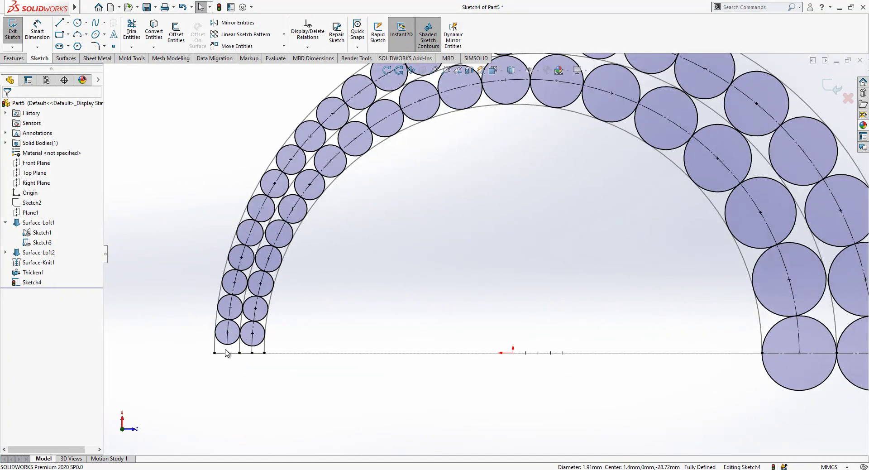
scroll(326, 332, up, 4)
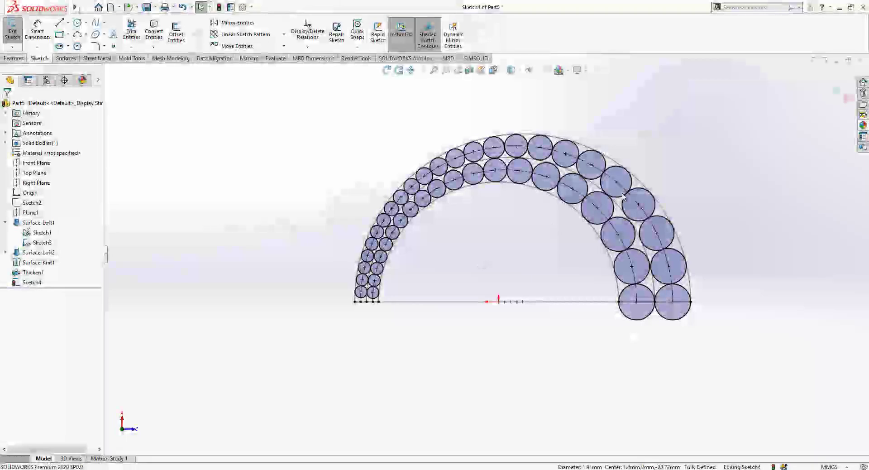
scroll(650, 177, down, 2)
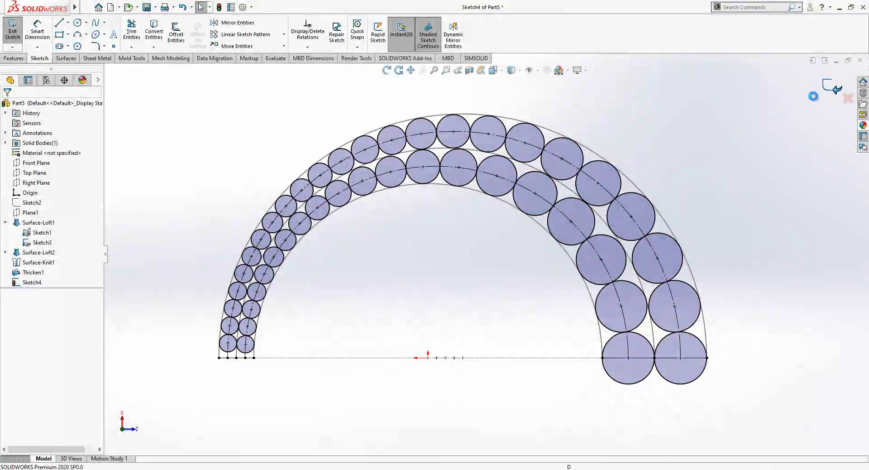
click(830, 86)
click(38, 242)
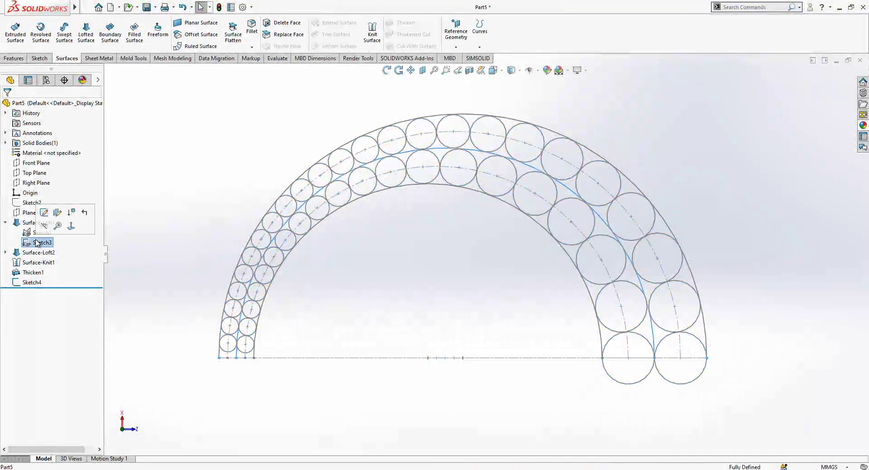
click(44, 228)
click(41, 234)
click(49, 219)
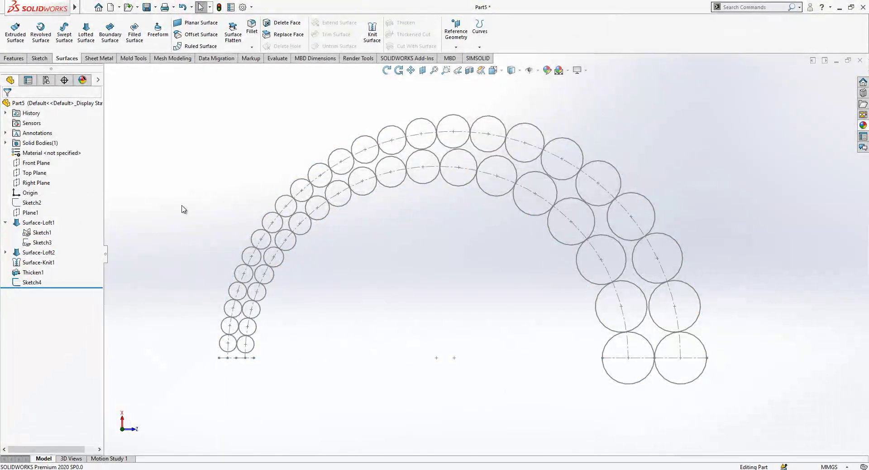
- Collapse Surface-Loft1 and show the hidden thickened solid body
scroll(188, 221, up, 1)
click(6, 223)
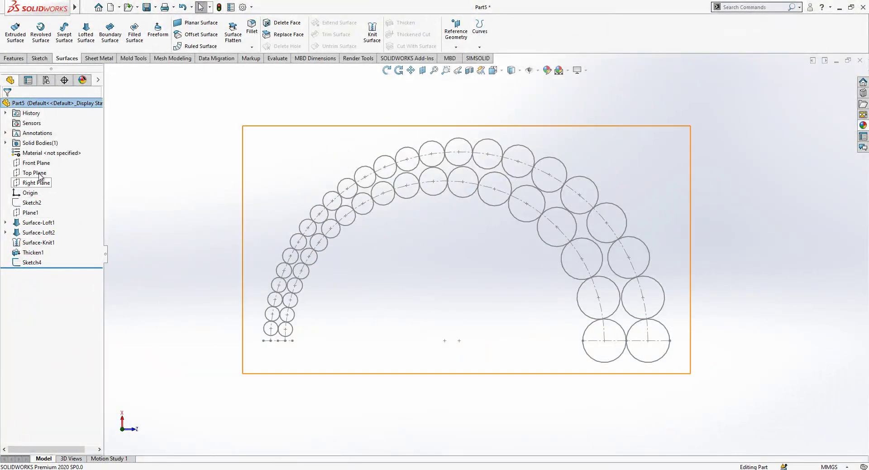
click(39, 144)
click(47, 130)
click(190, 174)
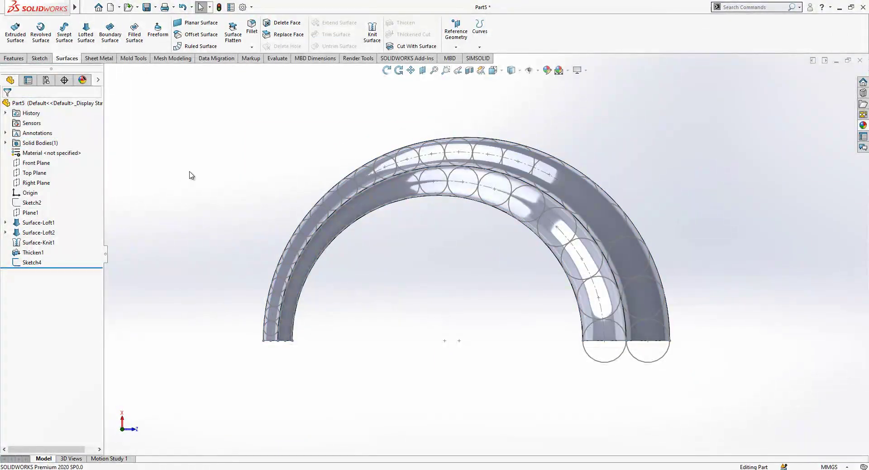
- Convert the Sketch4 circles into a new sketch on the Top Plane and hide Sketch4
click(36, 172)
click(36, 161)
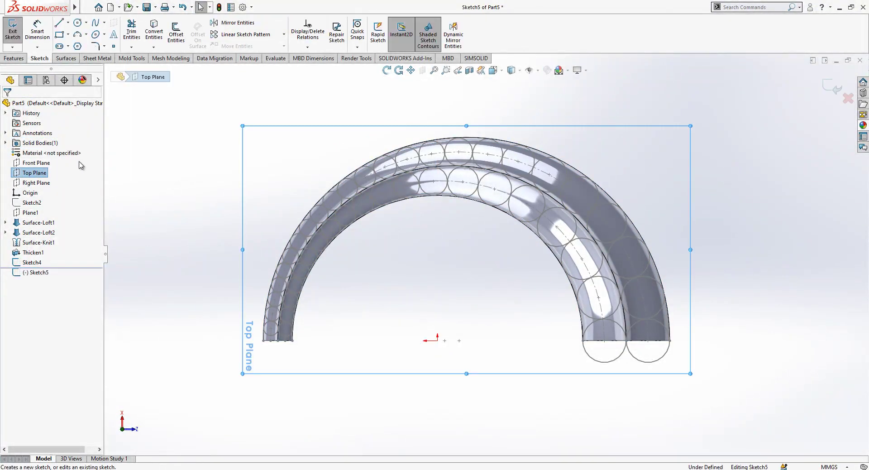
click(30, 262)
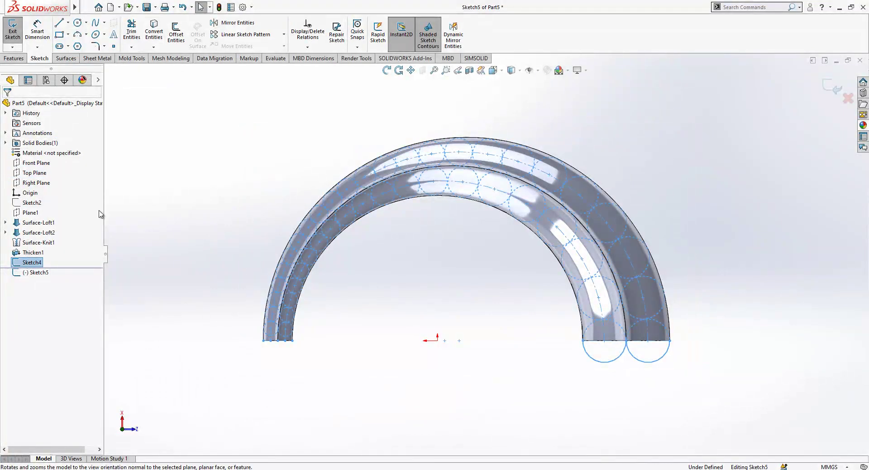
click(176, 30)
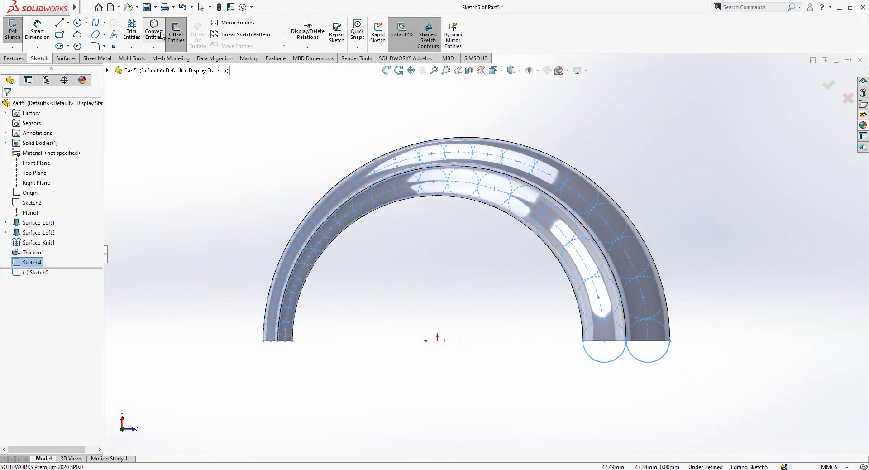
key(Return)
right_click(34, 262)
click(43, 248)
- Offset all the converted circles inward by 0.5 mm, turning the base circles into construction geometry
scroll(575, 220, down, 1)
scroll(574, 219, down, 2)
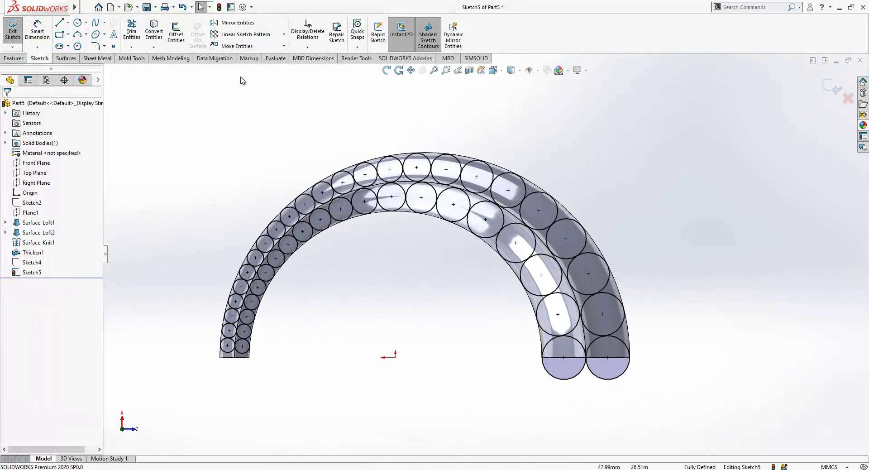
click(176, 32)
drag(695, 135, 206, 442)
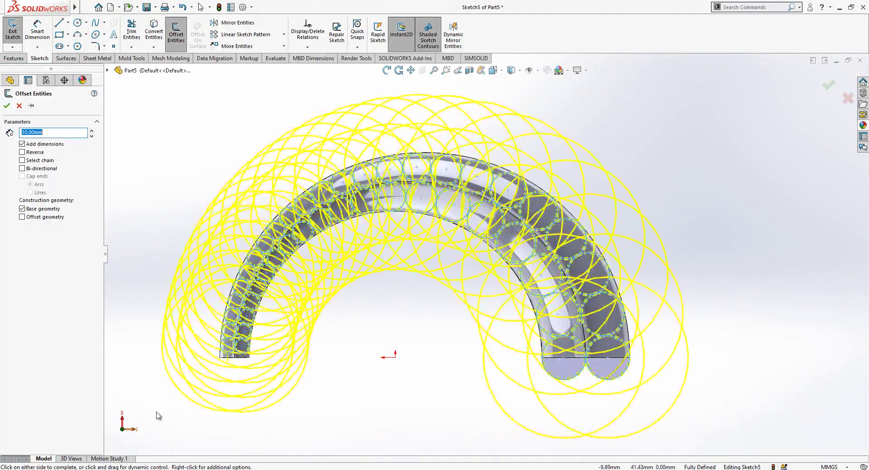
click(41, 152)
text(0.5)
key(Return)
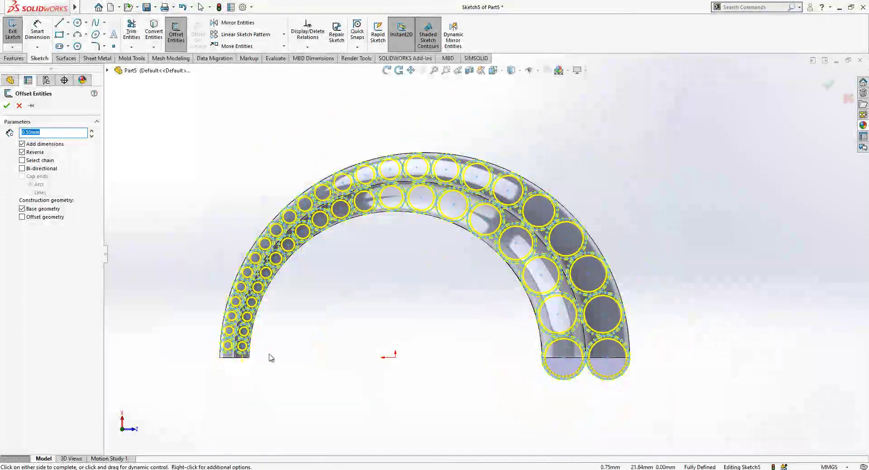
scroll(270, 358, down, 7)
key(Return)
- Draw two circles centred on the ring's narrow end edge, one per row, the outer about 1.4 mm in diameter
scroll(328, 311, up, 8)
scroll(670, 276, down, 4)
scroll(665, 275, up, 3)
scroll(239, 259, down, 3)
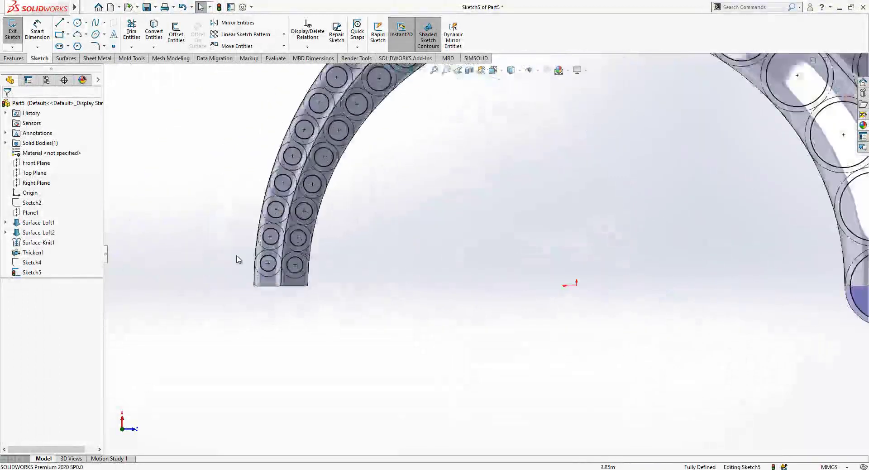
scroll(238, 260, down, 2)
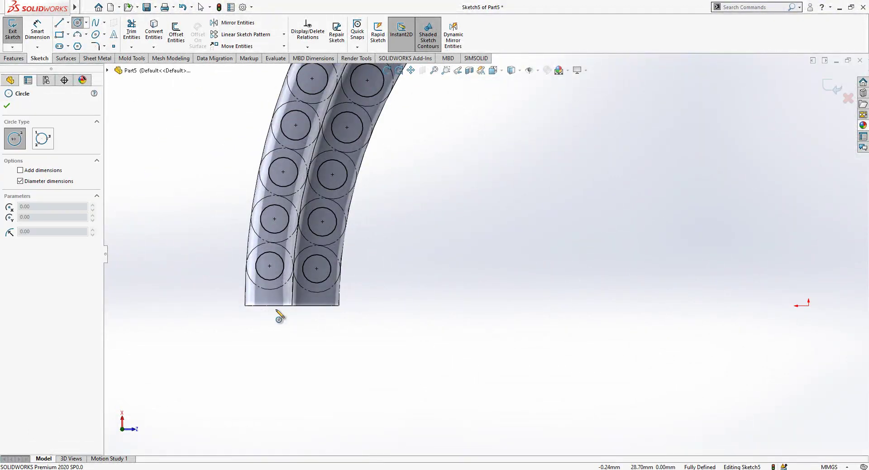
drag(269, 307, 329, 306)
key(Escape)
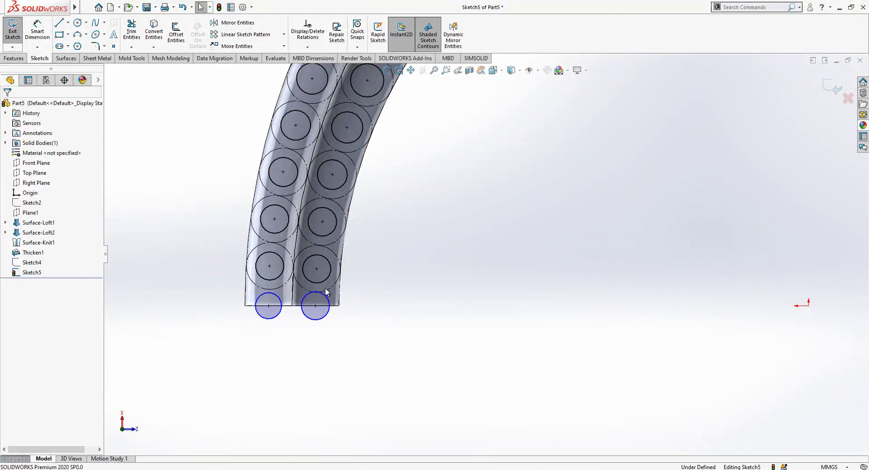
- Make each of the two narrow-end circles equal to the offset circle directly above it
ctrl+click(324, 280)
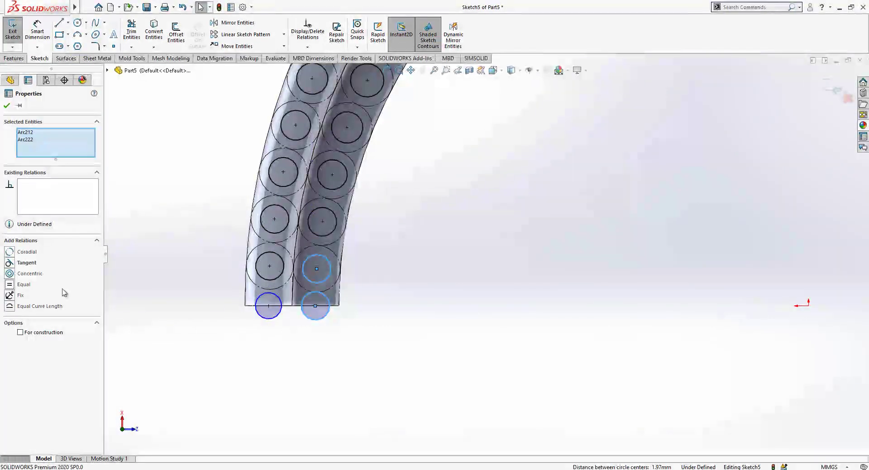
click(277, 303)
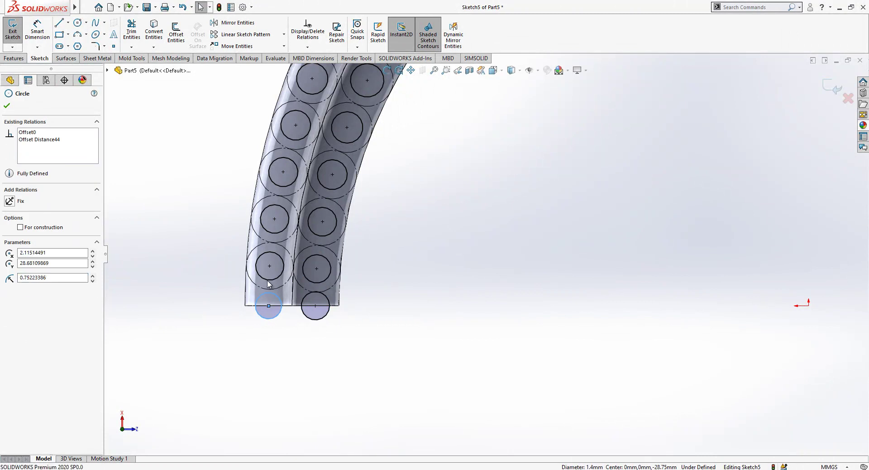
ctrl+click(269, 279)
click(26, 287)
click(291, 321)
- Close the hole sketch and cut-extrude its circles 10 mm blind in the reversed direction through the ring body
scroll(362, 321, up, 12)
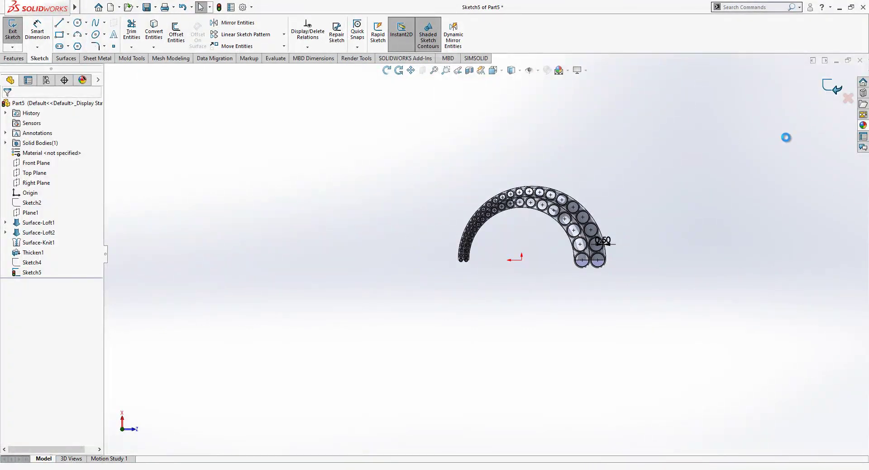
scroll(641, 255, down, 8)
scroll(417, 303, up, 1)
mouse_move(417, 303)
middle_down()
mouse_move(409, 213)
mouse_move(399, 204)
middle_up()
scroll(389, 195, up, 1)
click(14, 58)
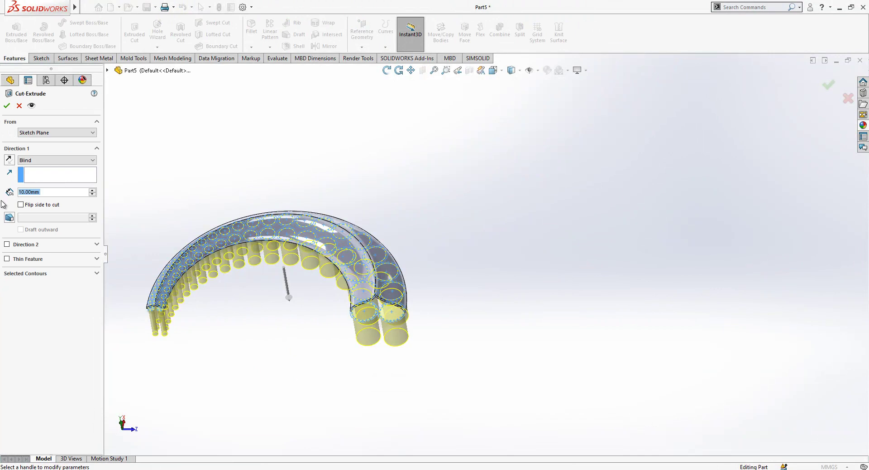
click(10, 160)
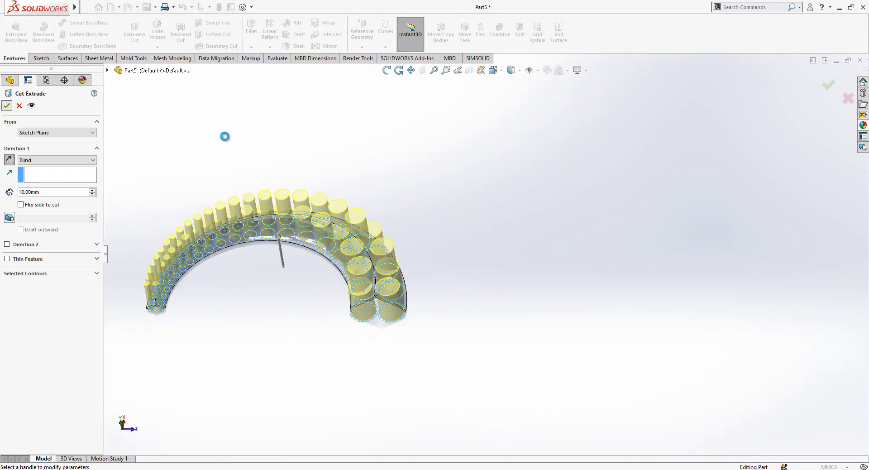
key(Return)
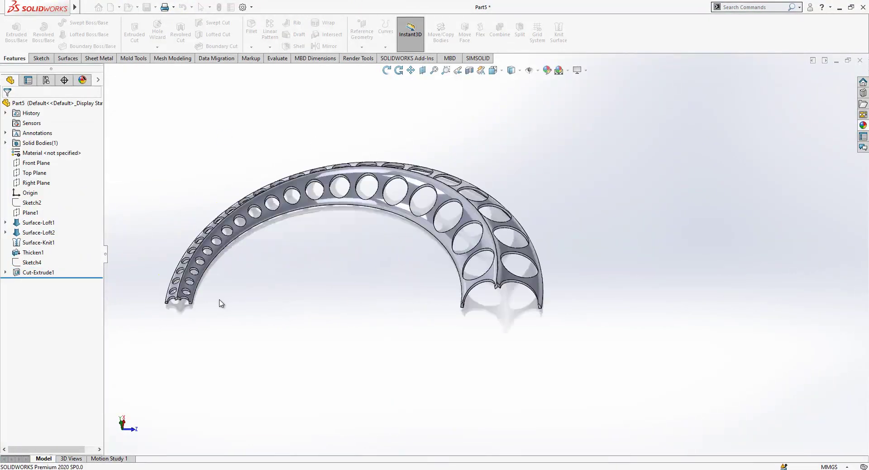
scroll(219, 301, down, 3)
scroll(502, 270, down, 5)
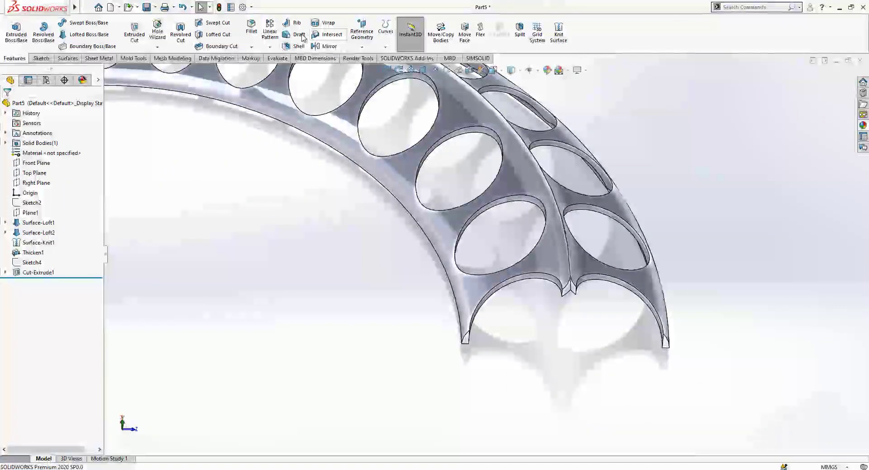
scroll(473, 274, up, 1)
scroll(535, 277, down, 2)
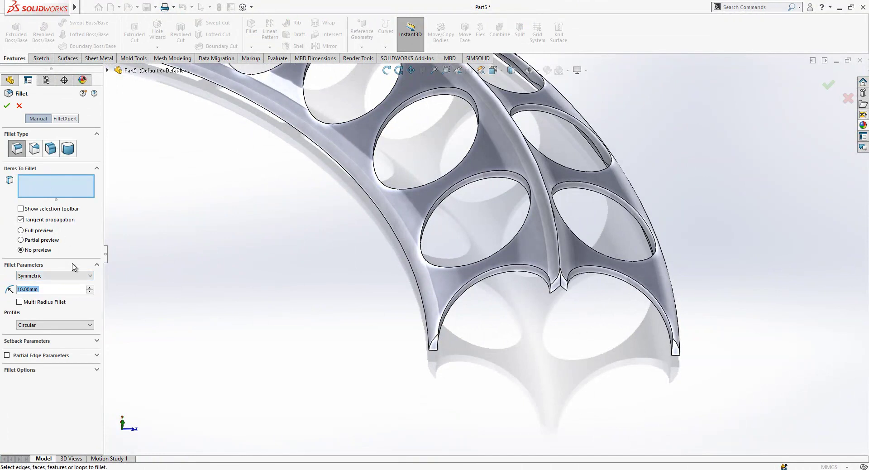
text(0.5)
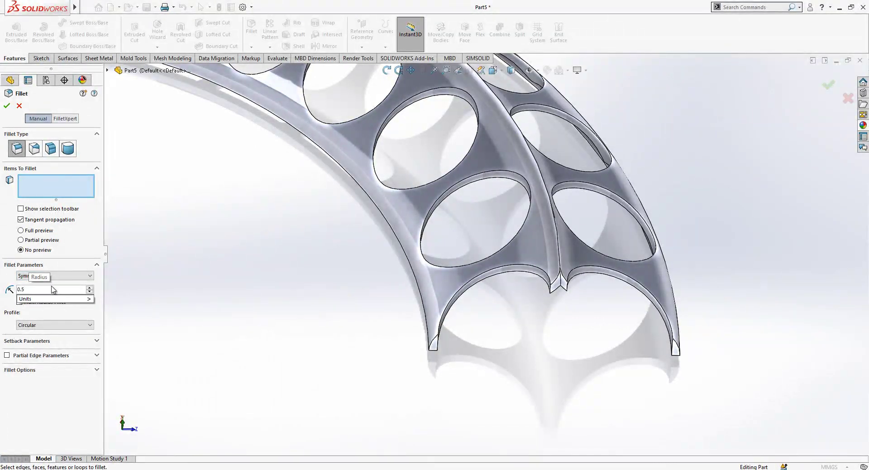
text(25mm)
click(446, 195)
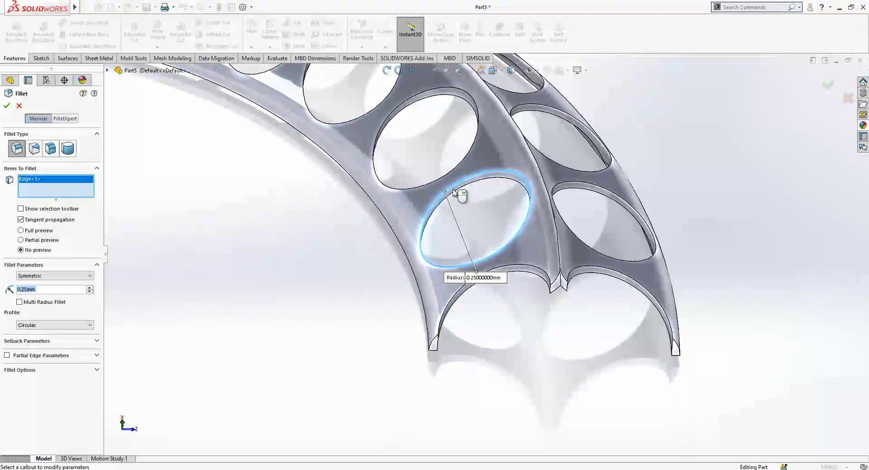
click(467, 189)
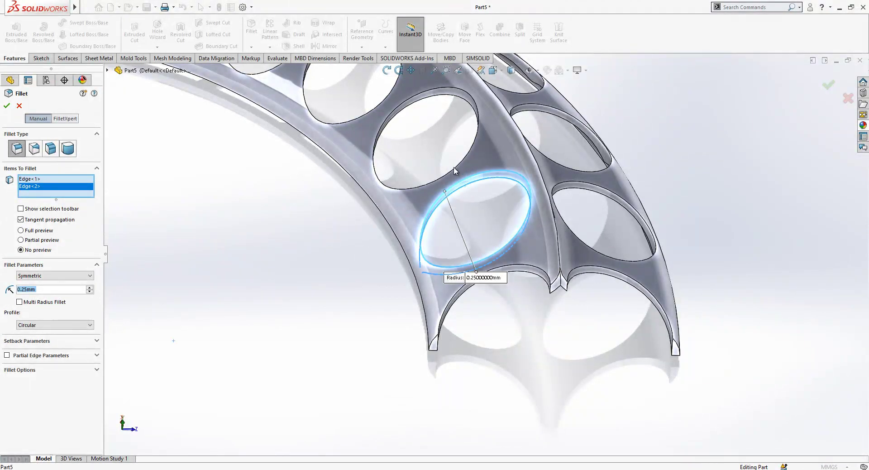
click(444, 91)
middle_drag(387, 240, 384, 222)
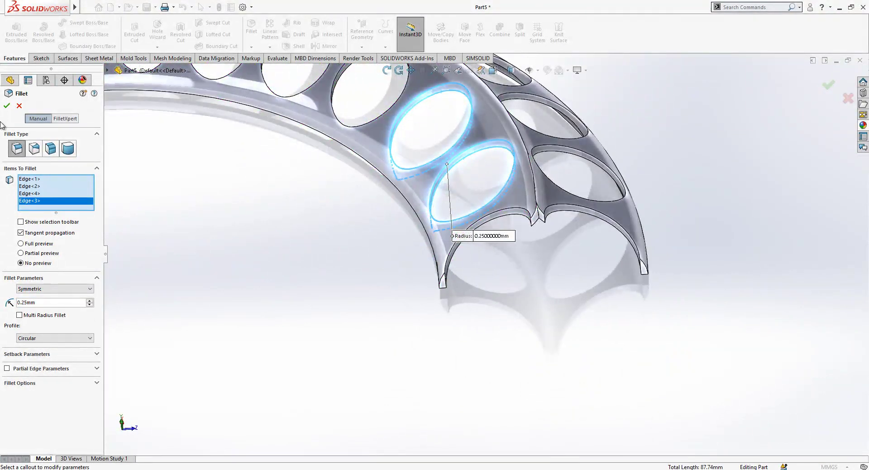
click(18, 106)
- Fillet the outer edge of the inner-row hole nearest the half ring's wide end with a 0.10 mm radius
middle_drag(330, 271, 520, 209)
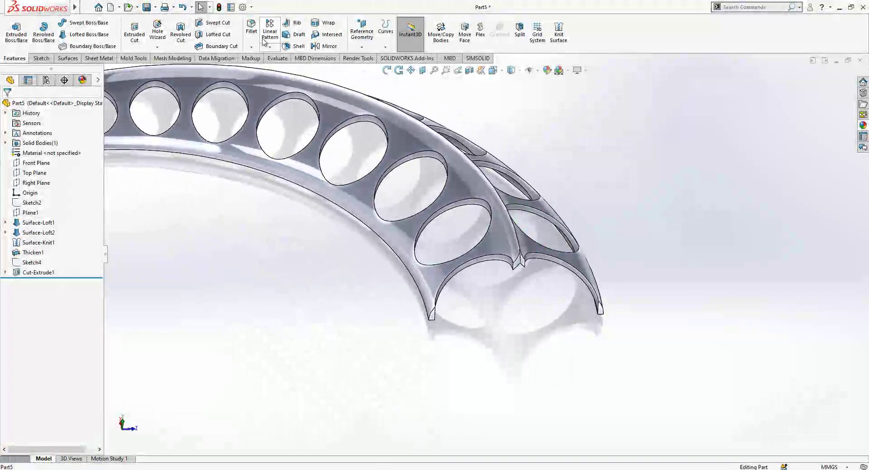
key(Return)
click(472, 200)
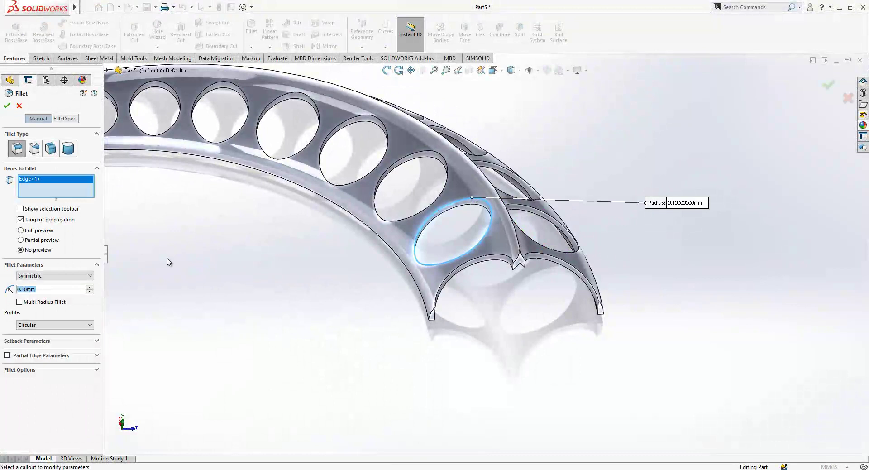
key(Return)
scroll(476, 237, up, 3)
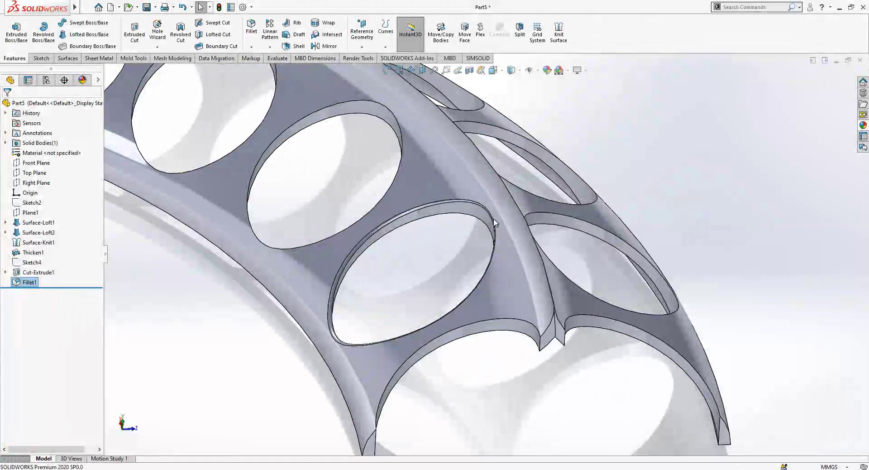
scroll(475, 237, down, 3)
- Roll the model back to before the fillet and mirror the perforated half-ring body about the Top Plane
right_click(29, 282)
click(322, 306)
scroll(321, 305, down, 2)
scroll(157, 253, down, 1)
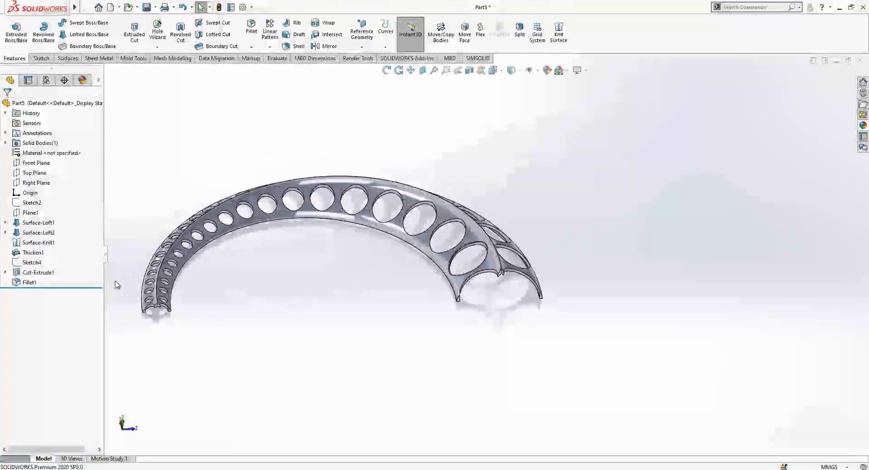
click(34, 174)
click(324, 46)
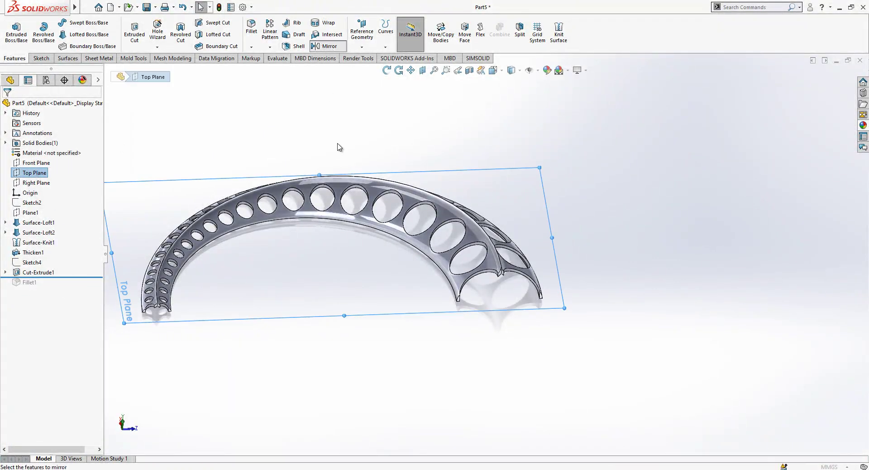
click(352, 190)
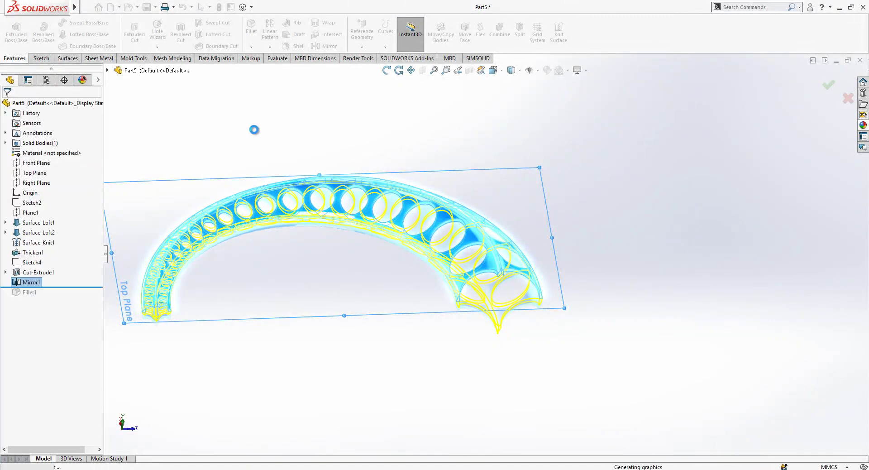
- Mirror the doubled half-ring body about the Right Plane to complete the ring, with merging of solids turned off
click(32, 183)
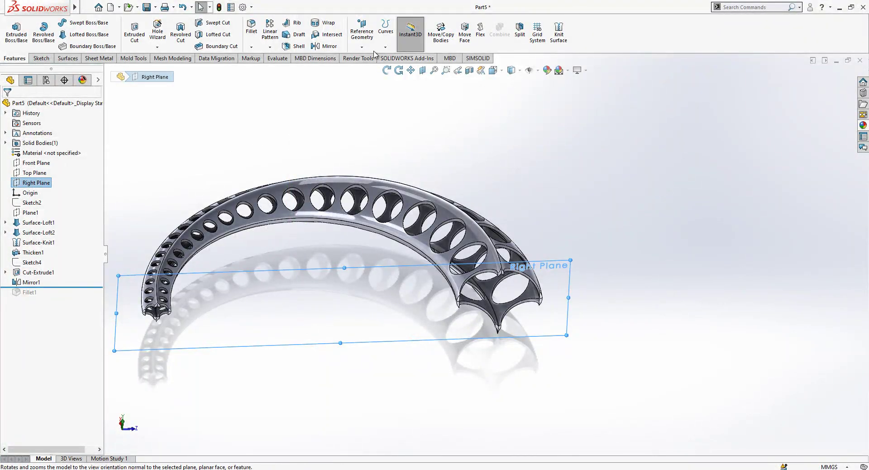
click(324, 46)
click(436, 223)
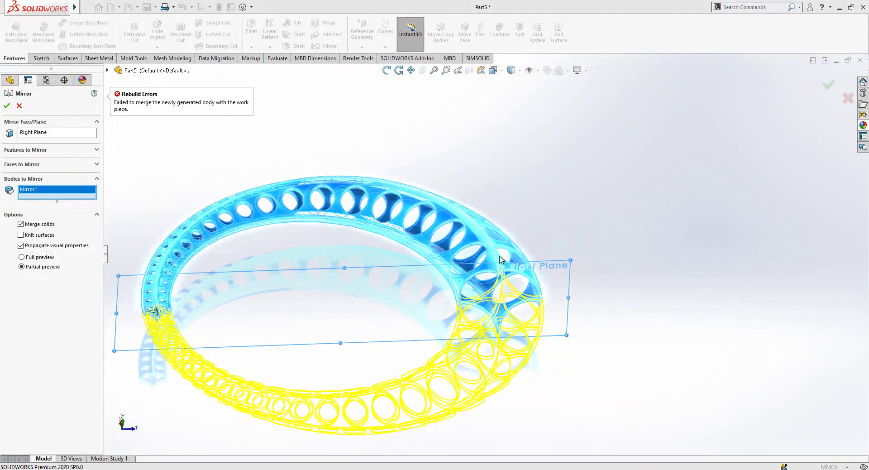
scroll(500, 259, down, 10)
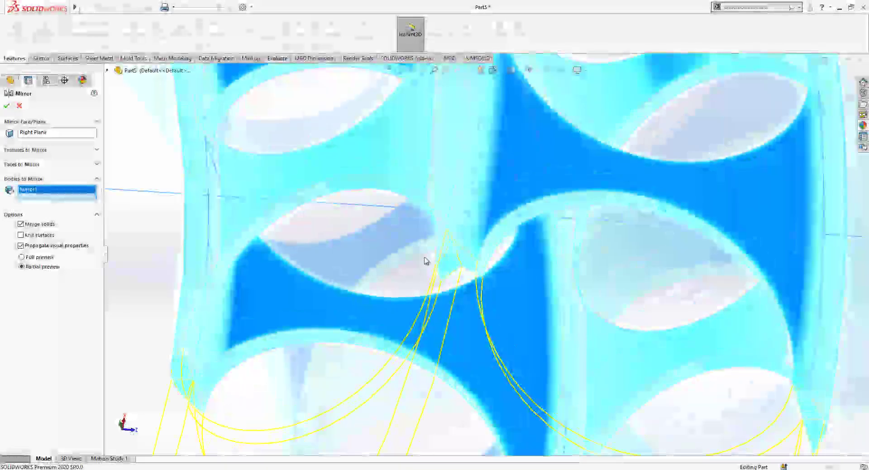
middle_drag(426, 261, 430, 295)
scroll(430, 293, up, 3)
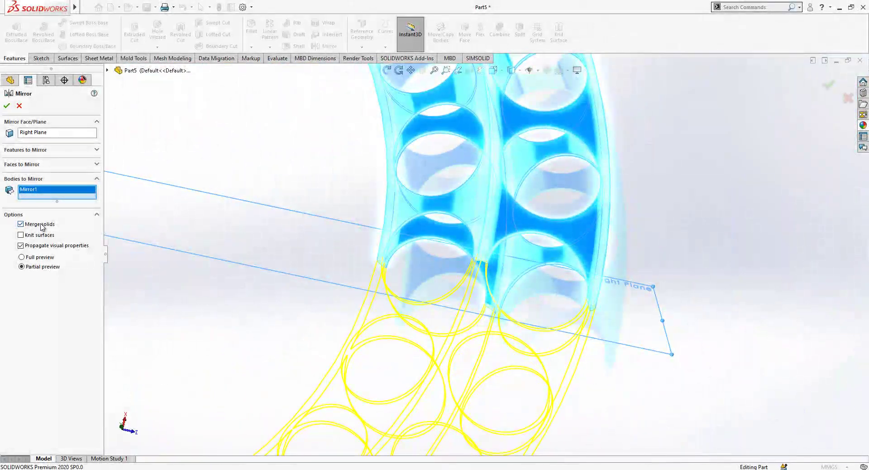
click(42, 224)
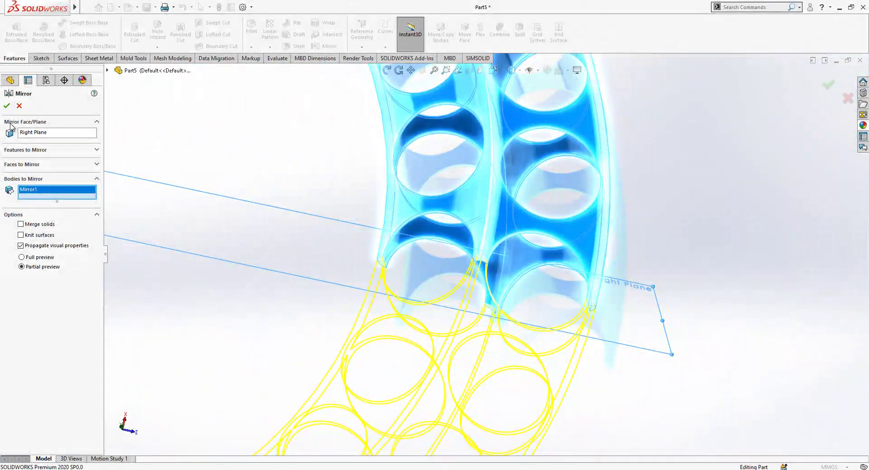
click(9, 106)
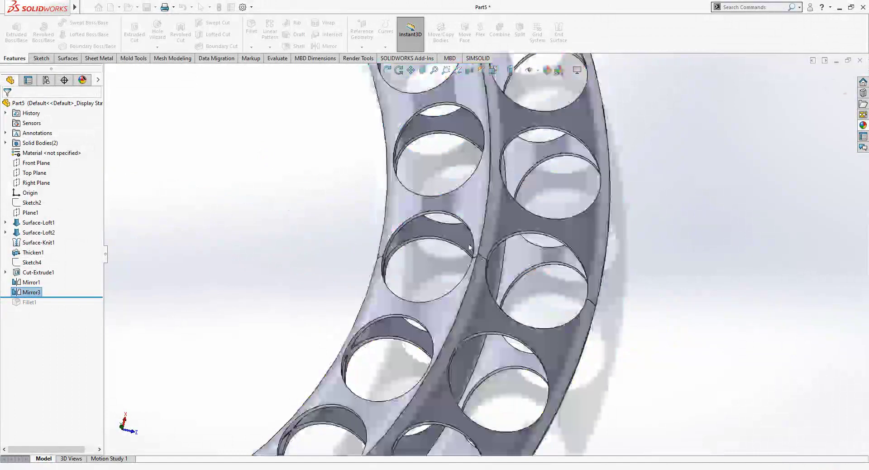
- Examine the seam between the two mirrored ring halves and the overall shape of the complete ring
scroll(484, 254, up, 5)
middle_drag(486, 254, 457, 273)
scroll(479, 286, down, 12)
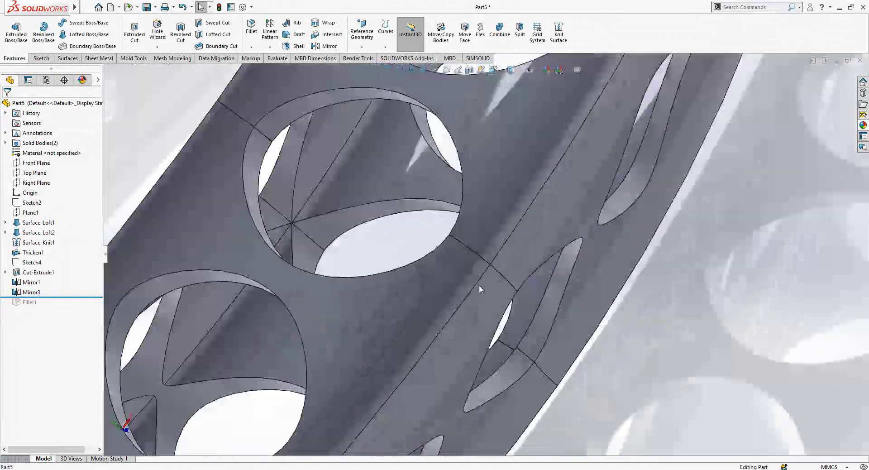
scroll(485, 254, up, 10)
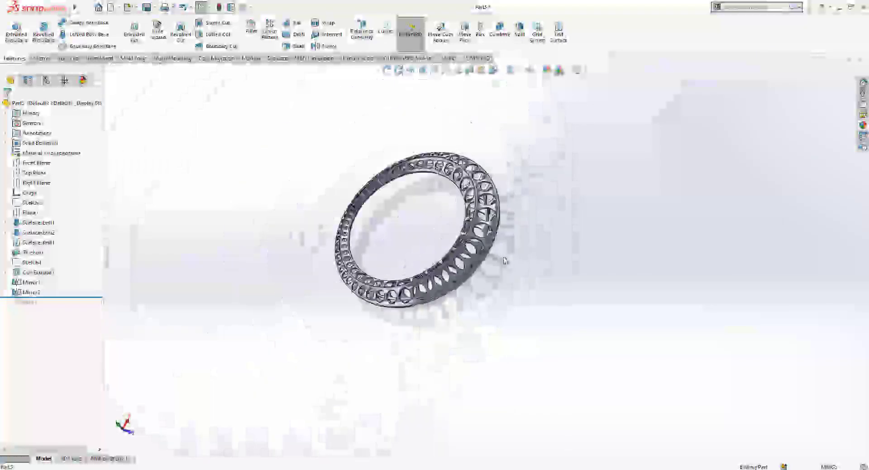
middle_drag(497, 280, 469, 236)
scroll(453, 204, down, 6)
middle_drag(450, 195, 464, 182)
scroll(465, 253, up, 1)
- Start a symmetric 0.10 mm fillet for the edges of the complete ring
scroll(467, 339, down, 2)
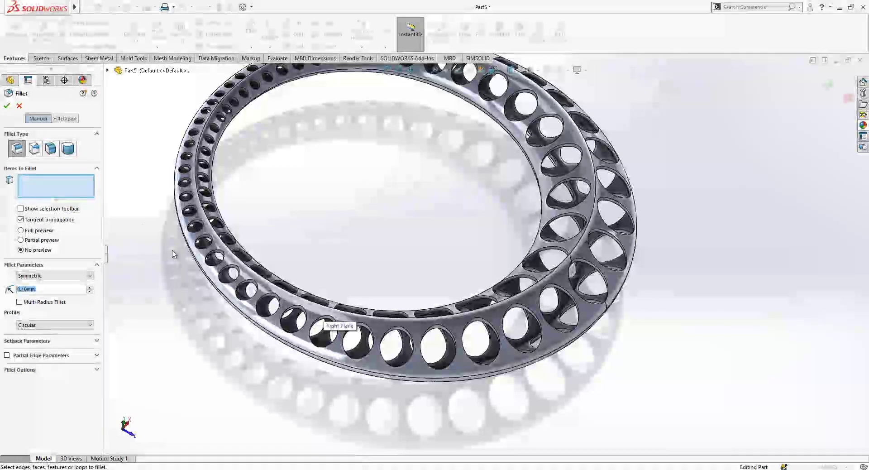
scroll(425, 287, up, 2)
scroll(412, 195, down, 2)
scroll(303, 196, up, 1)
scroll(706, 282, up, 1)
middle_drag(705, 281, 699, 268)
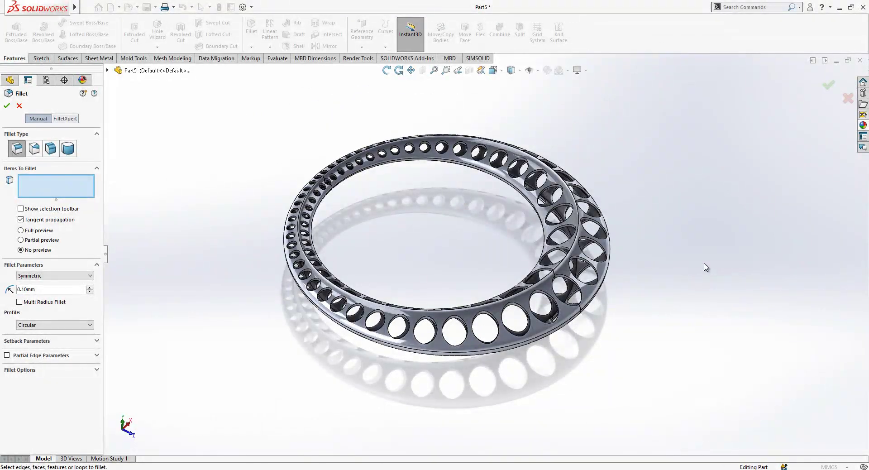
scroll(702, 271, down, 3)
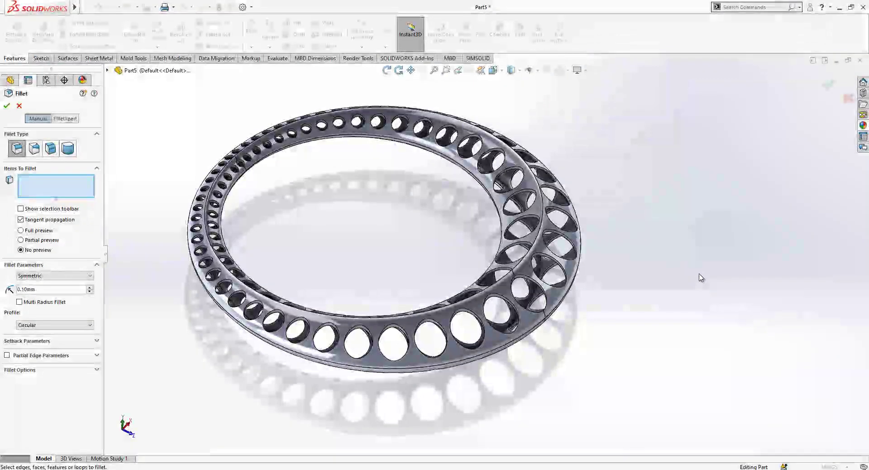